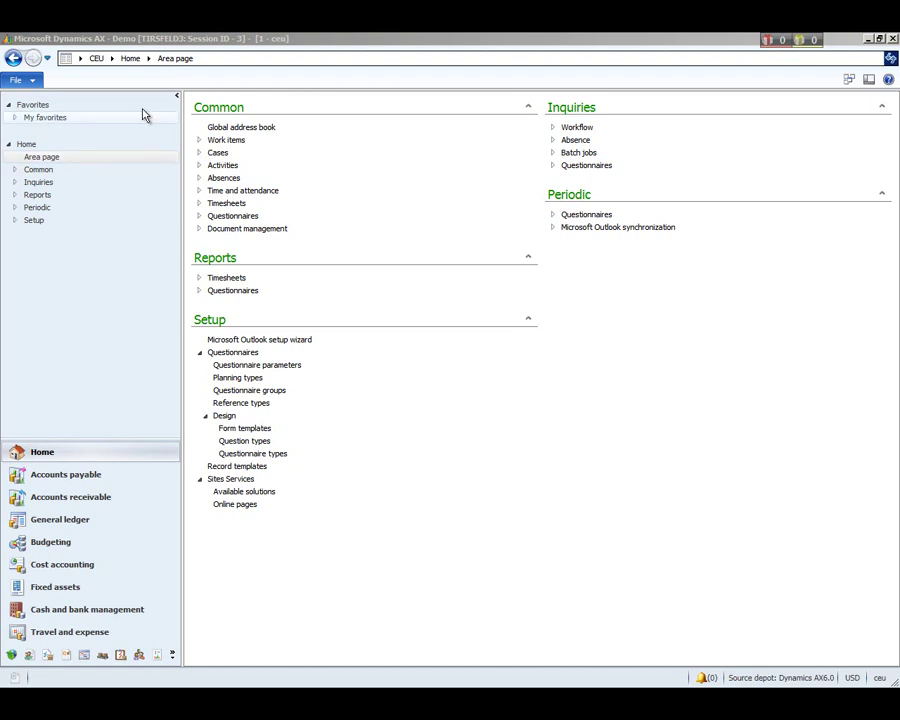
# Step: Go to Cash and bank management, review the names and main accounts of the bank transaction types, and close the form
pyautogui.click(113, 59)
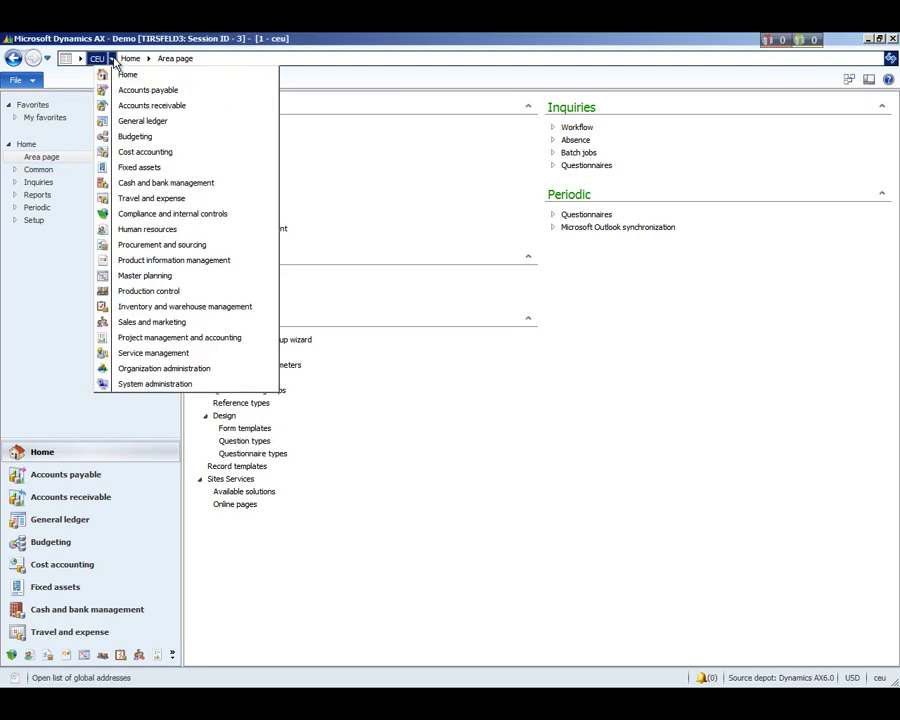
pyautogui.click(160, 183)
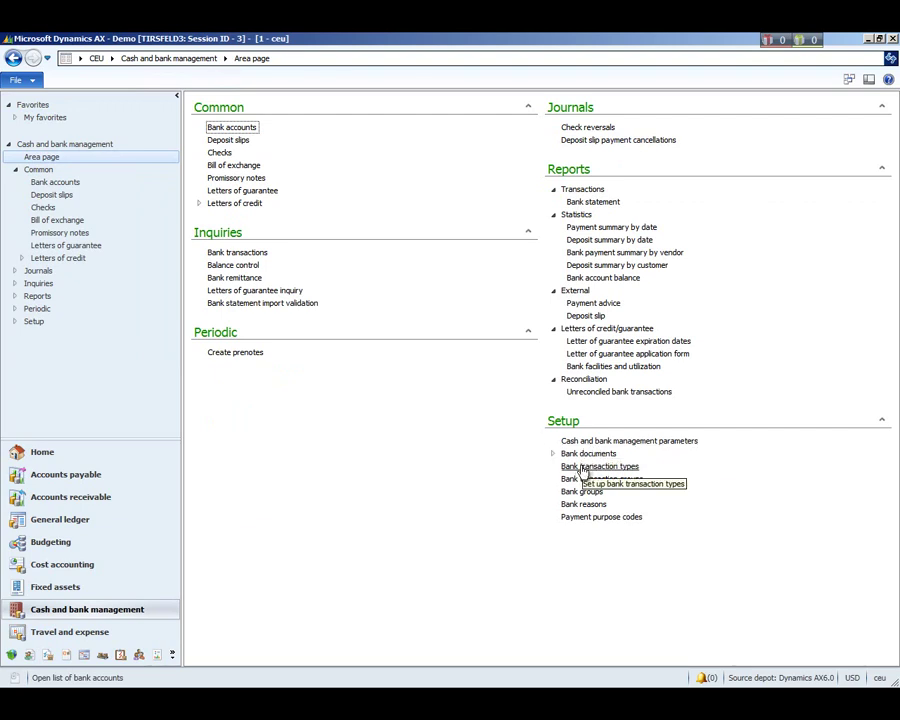
pyautogui.click(584, 467)
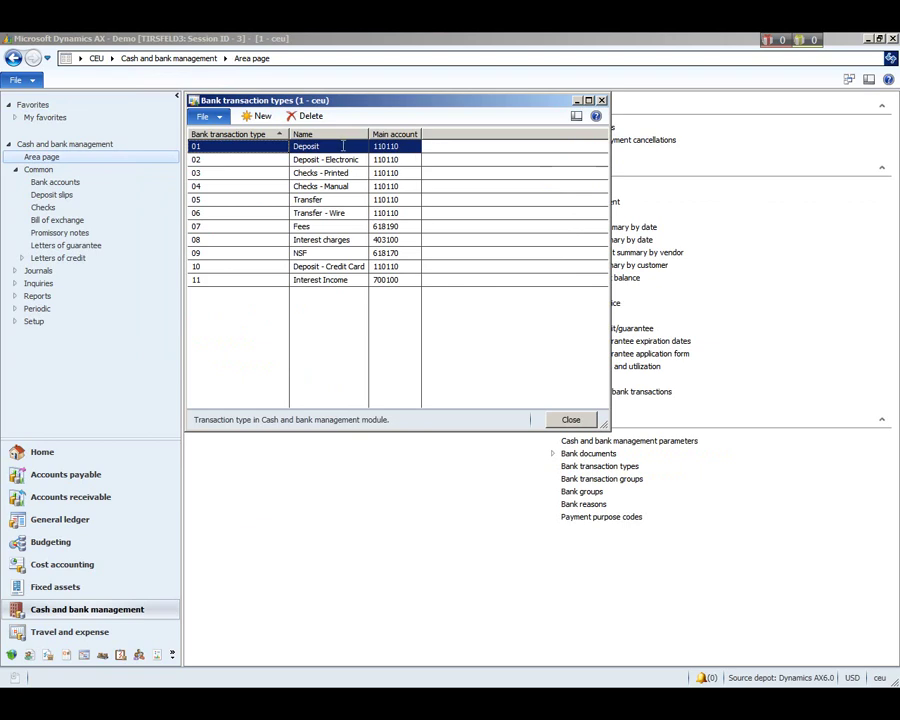
pyautogui.moveTo(375, 146)
pyautogui.moveTo(404, 281)
pyautogui.doubleClick(193, 105)
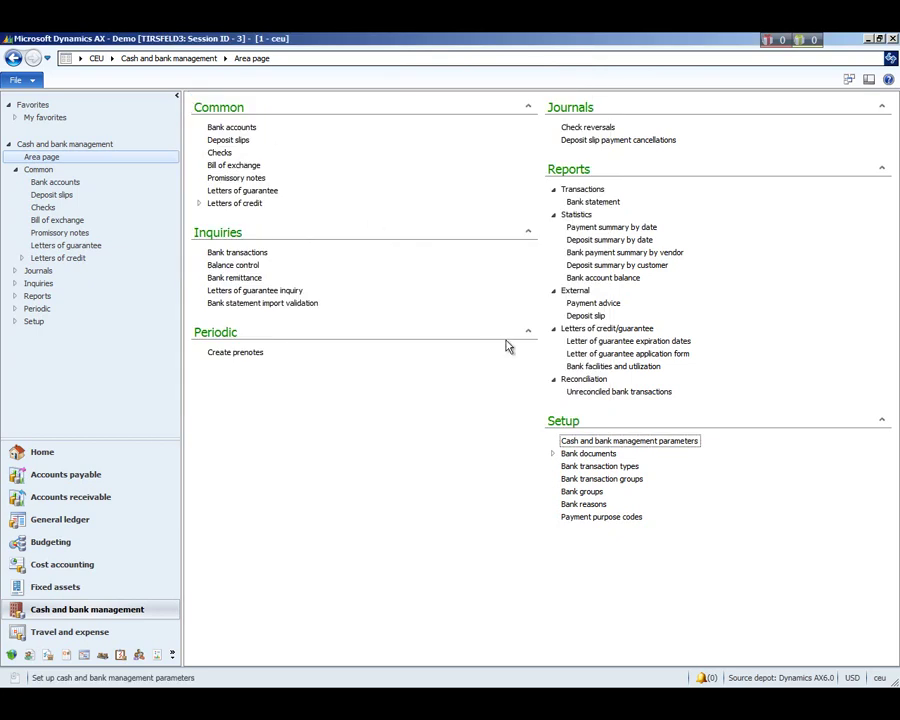
# Step: Review the transaction types assigned to the Deposits bank transaction group, widening the Name column to read them fully, and close the form
pyautogui.click(586, 478)
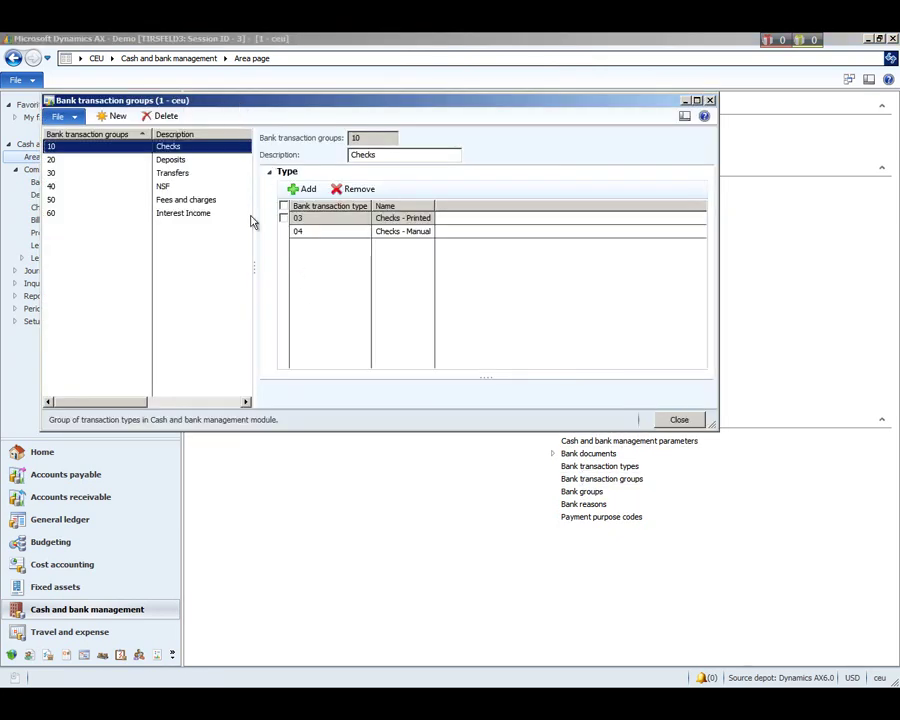
pyautogui.click(55, 160)
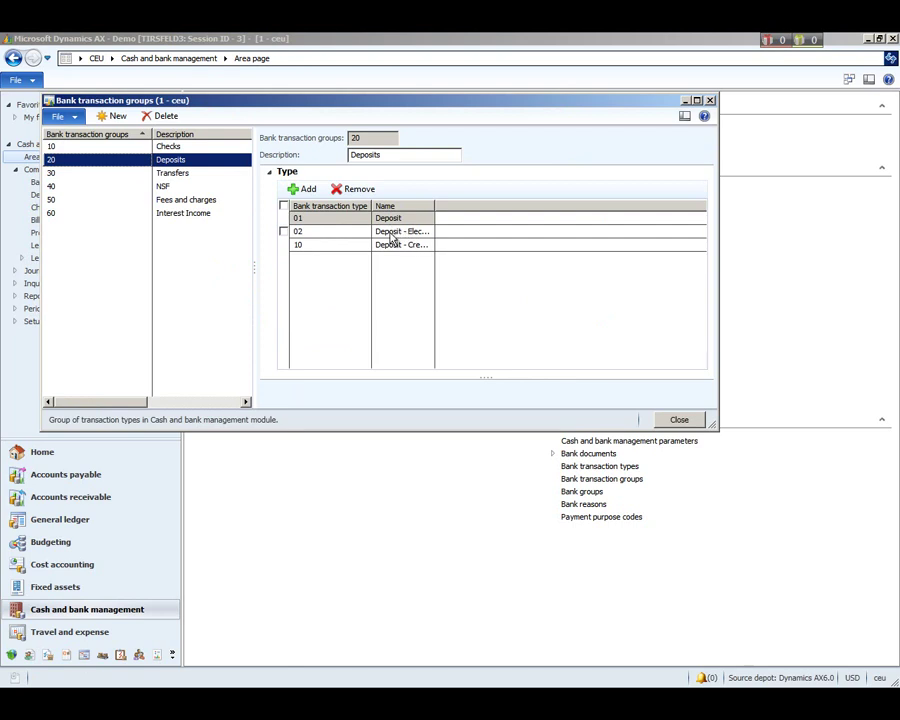
pyautogui.moveTo(436, 205); pyautogui.dragTo(521, 207)
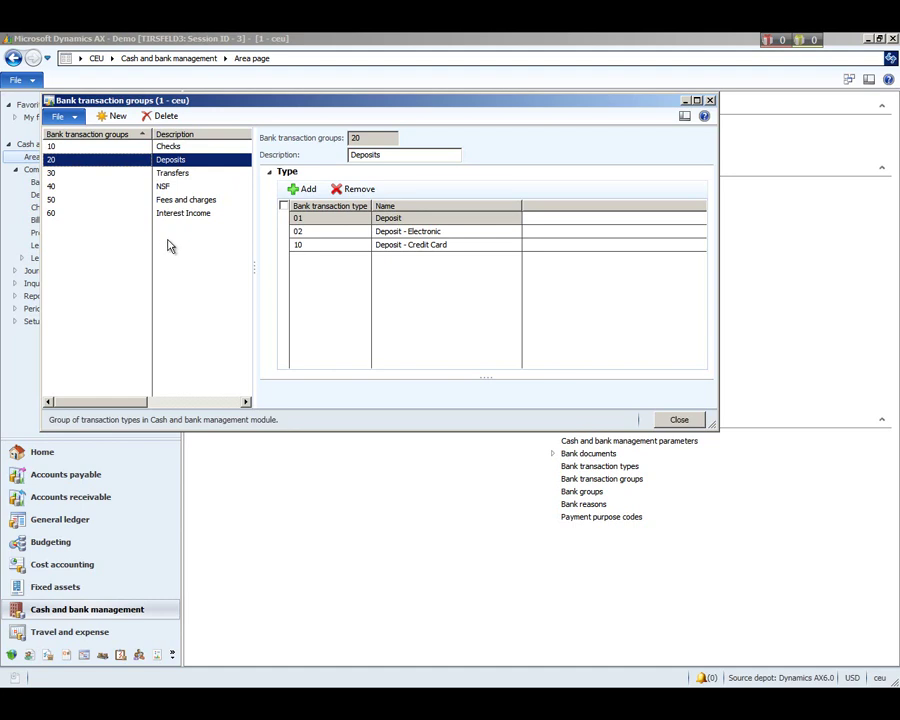
pyautogui.click(36, 104)
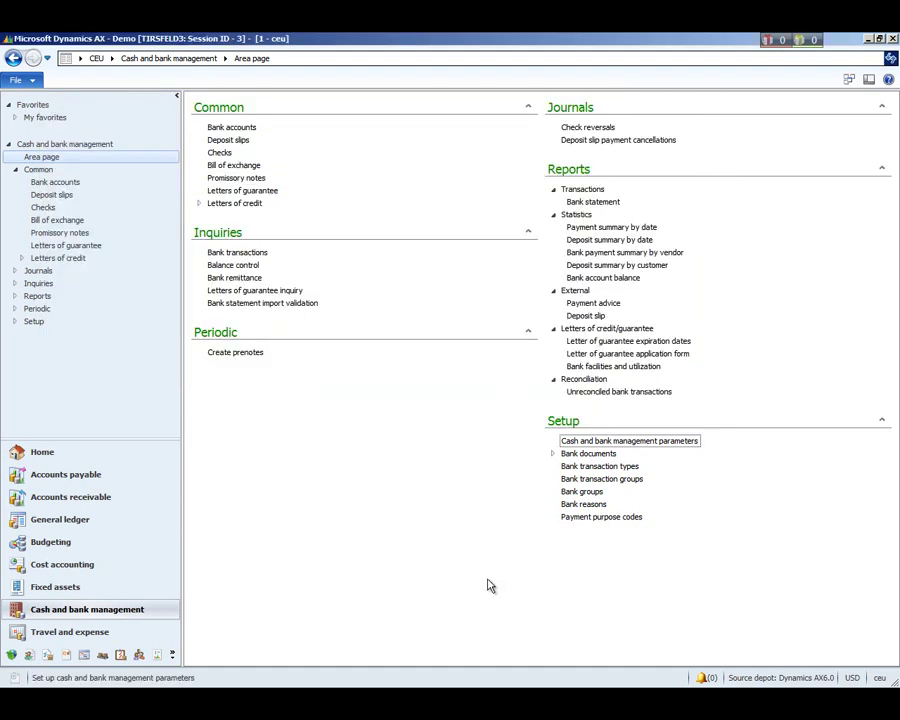
# Step: Open the cash and bank management parameters and view the bank transaction types available for NSF
pyautogui.click(577, 442)
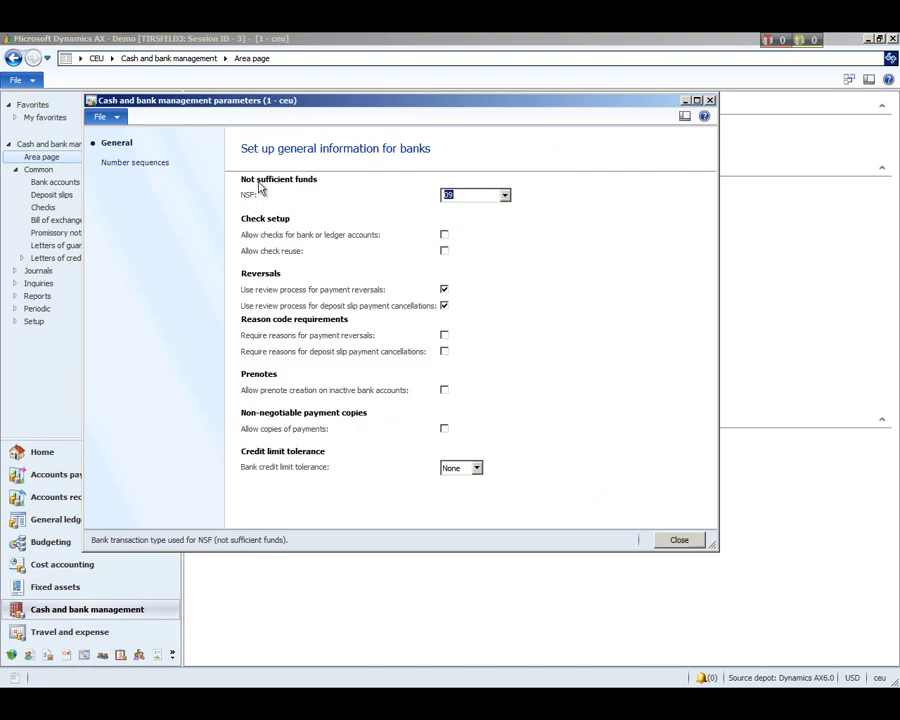
pyautogui.press('End')
pyautogui.click(505, 195)
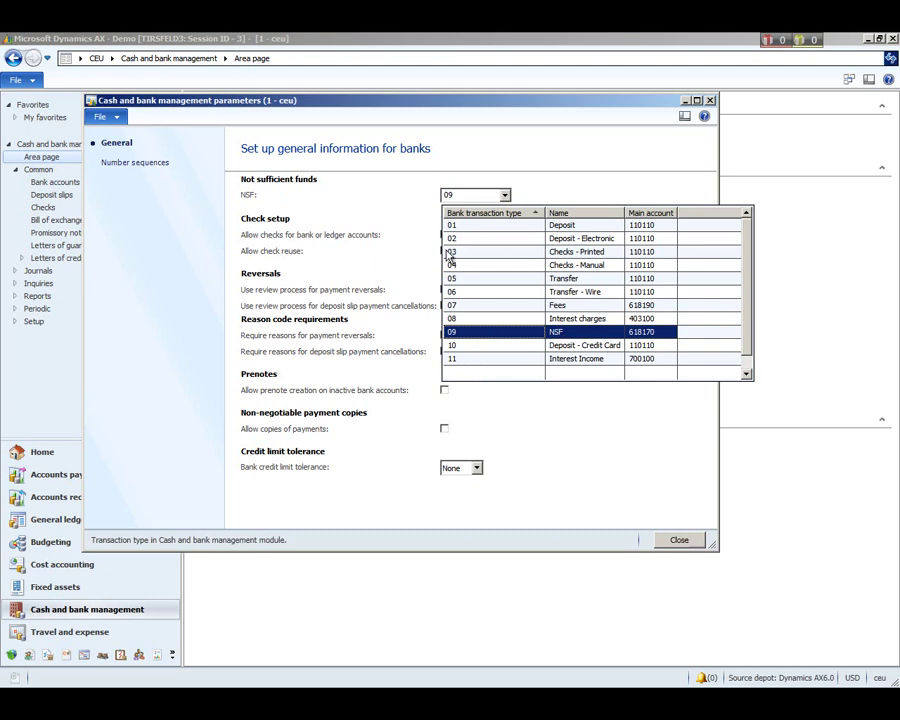
pyautogui.click(385, 215)
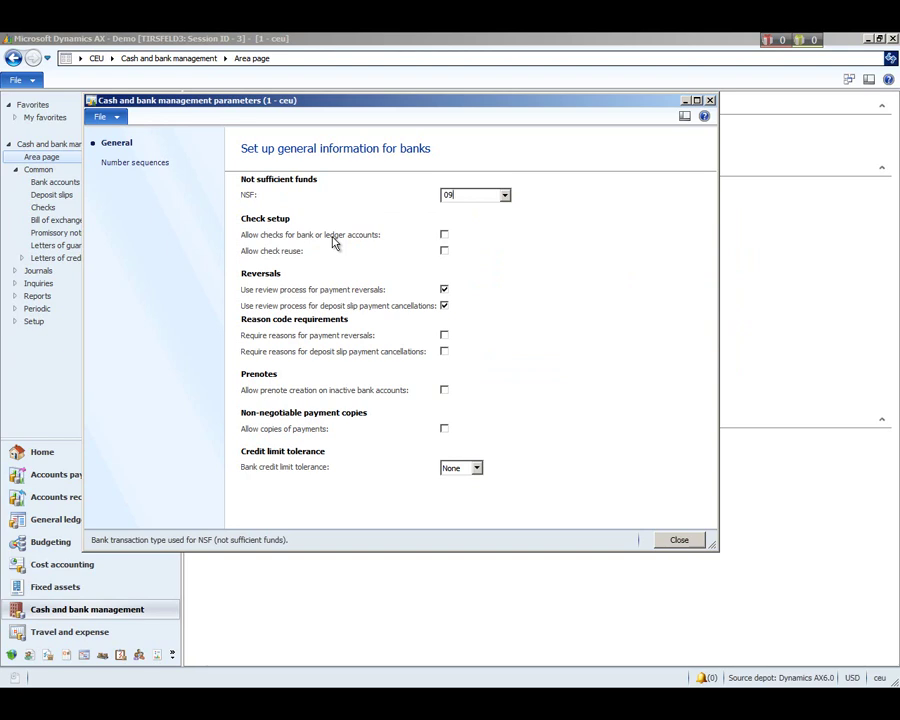
# Step: Allow check reuse and require reasons for both payment reversals and deposit slip payment cancellations, keeping the deposit slip cancellation review process enabled
pyautogui.click(445, 252)
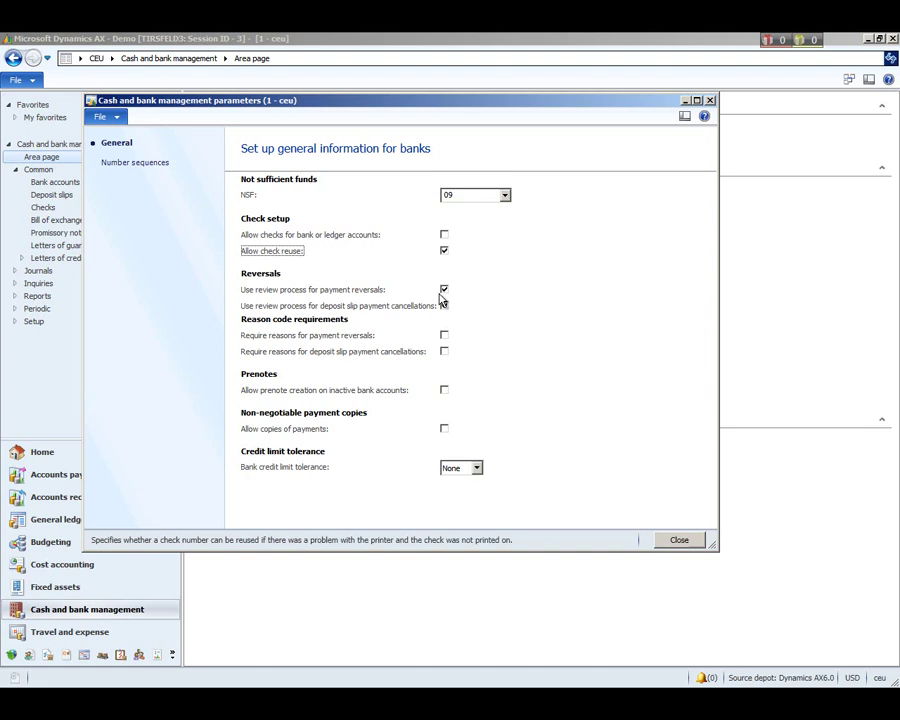
pyautogui.click(443, 305)
pyautogui.click(445, 306)
pyautogui.click(445, 306)
pyautogui.click(444, 336)
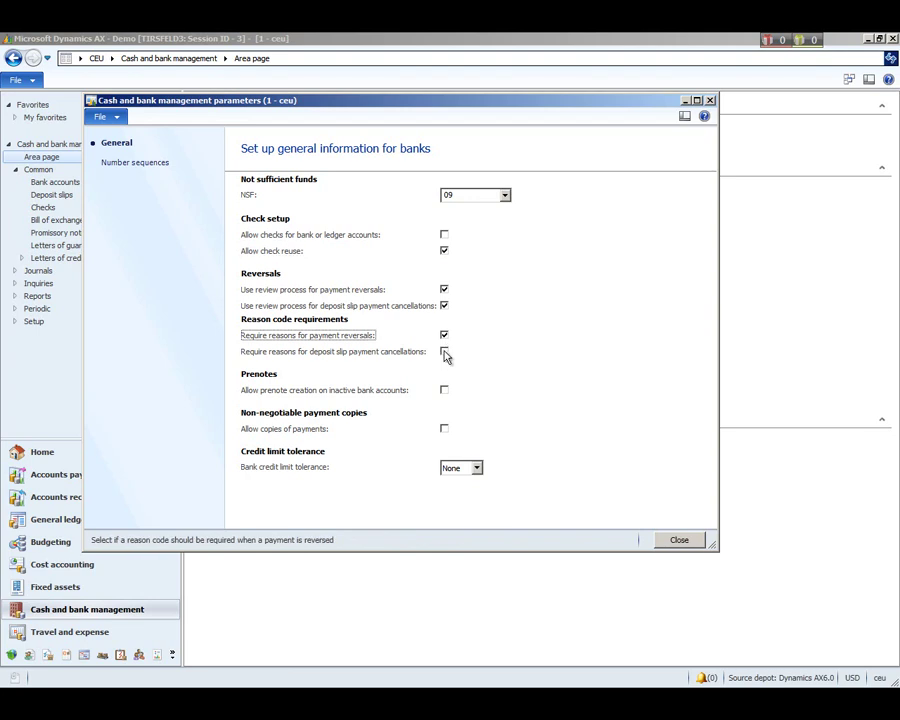
pyautogui.click(444, 352)
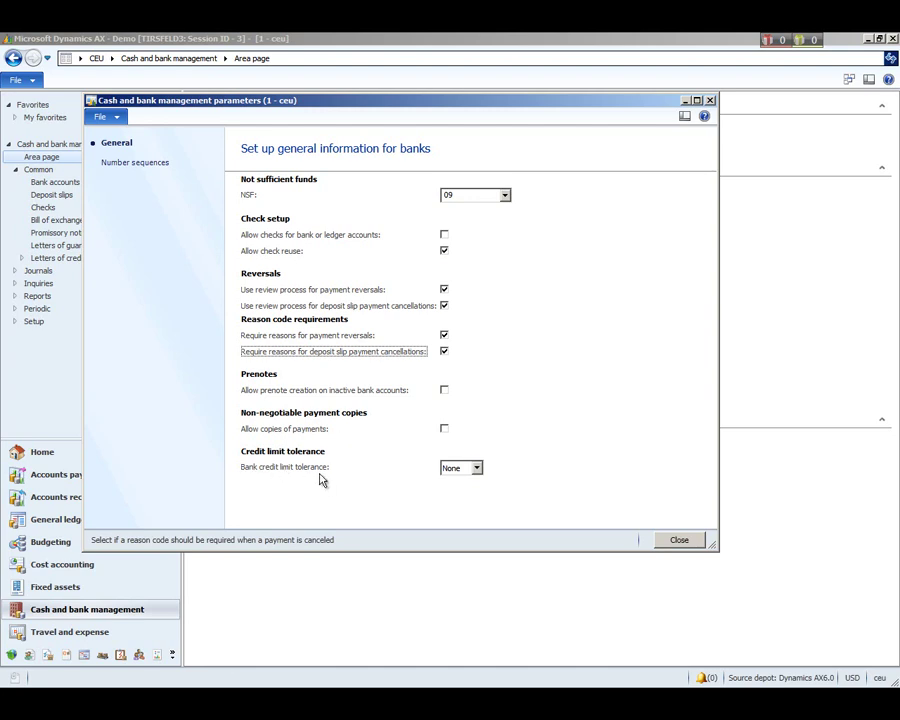
# Step: View the notification options for the bank credit limit tolerance and close the parameters form
pyautogui.click(477, 468)
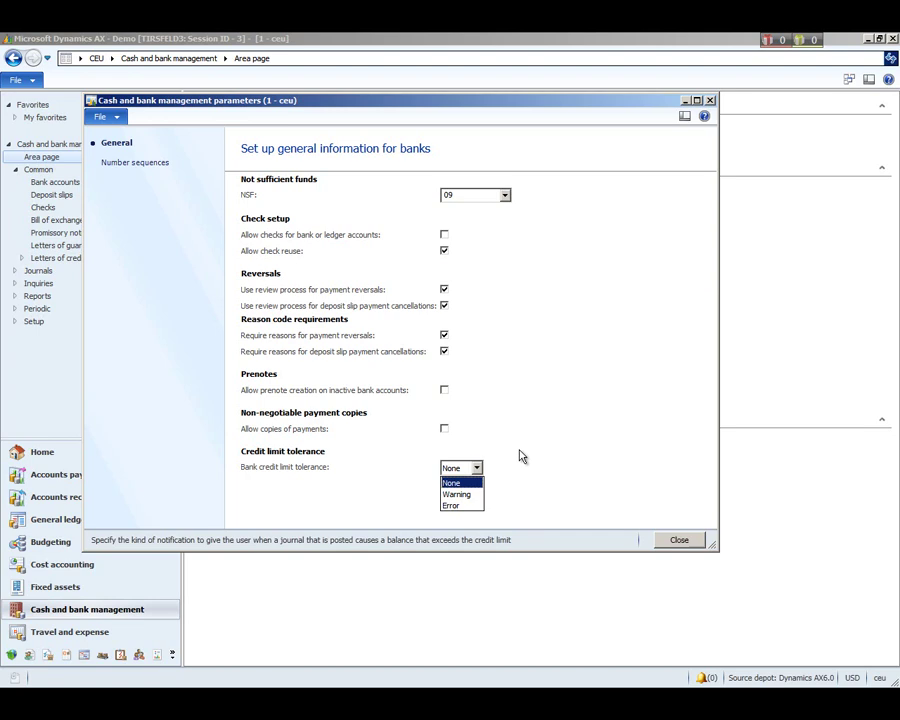
pyautogui.click(91, 101)
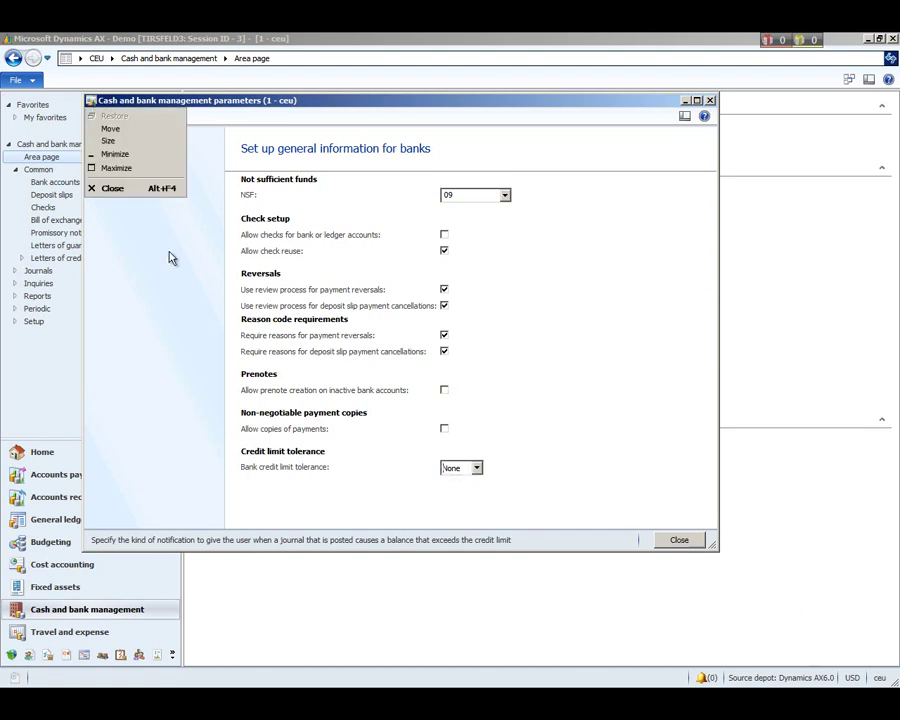
pyautogui.click(145, 194)
# Step: Examine the BankCNY bank group's general, address and contact information, and close the bank groups form
pyautogui.click(584, 491)
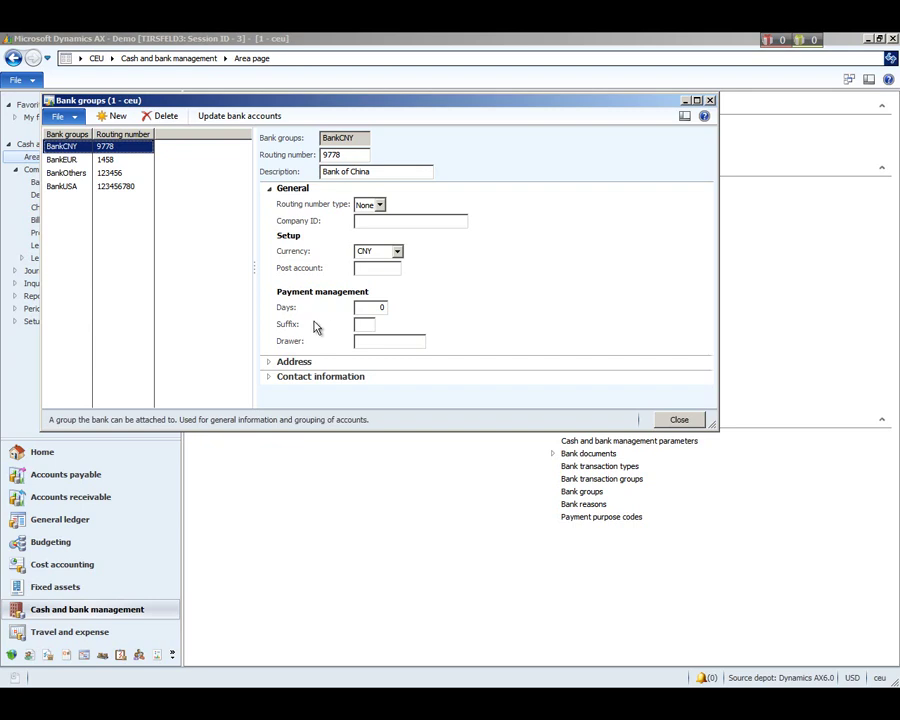
pyautogui.click(271, 363)
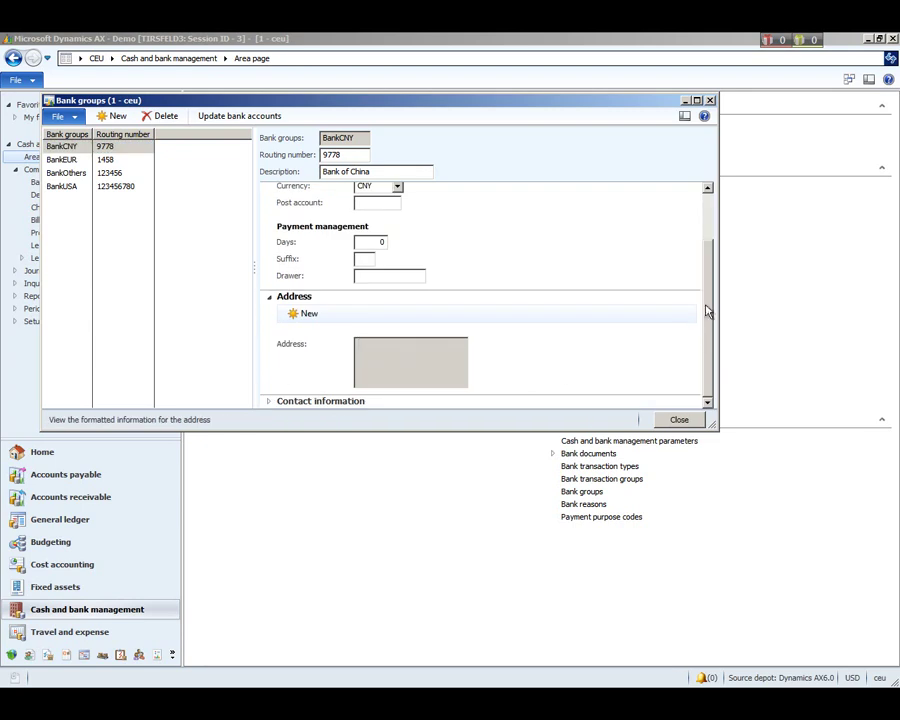
pyautogui.click(268, 402)
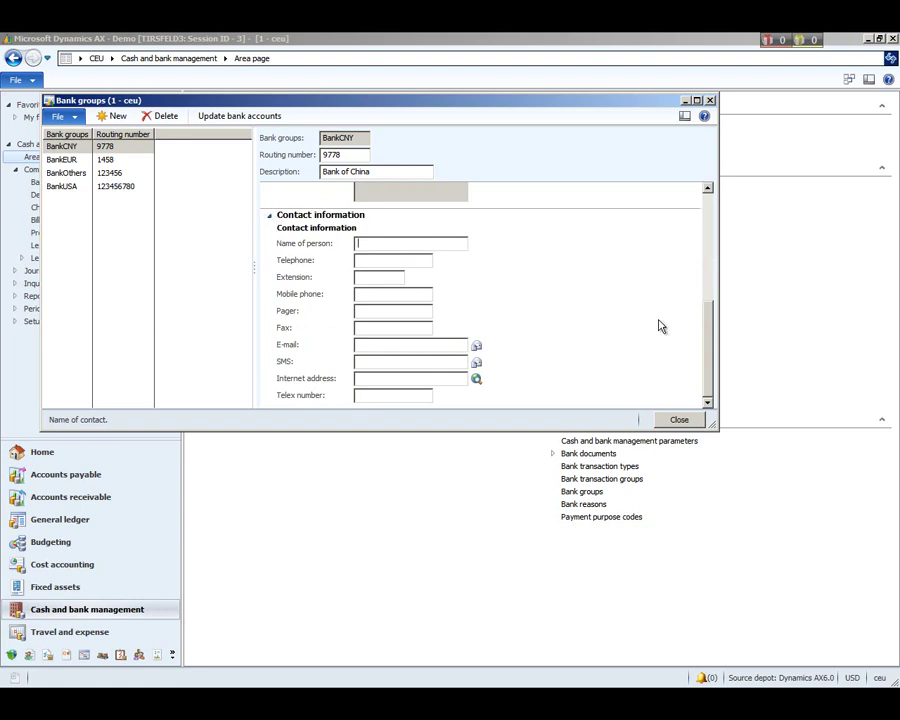
pyautogui.moveTo(707, 361); pyautogui.dragTo(711, 237)
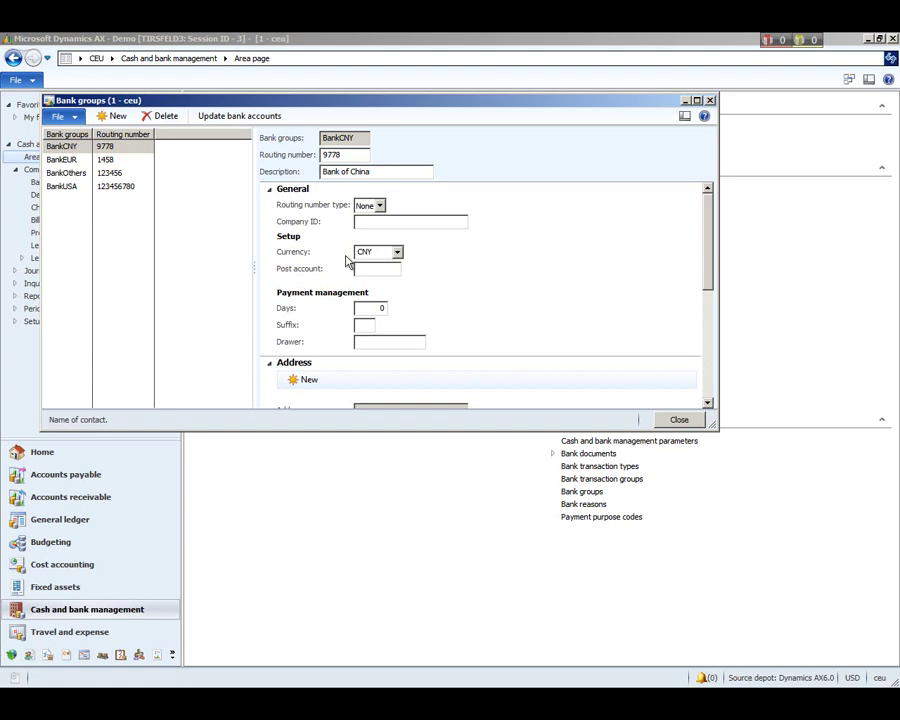
pyautogui.doubleClick(48, 101)
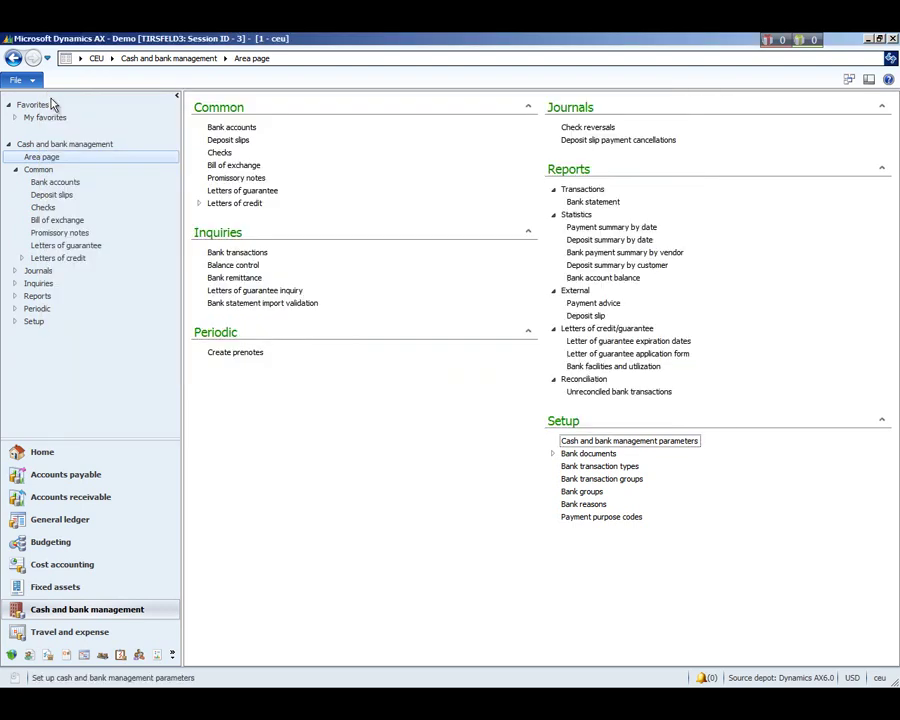
# Step: Open the bank reasons, enlarge the form to show the whole list of reason codes, and close it after reviewing them
pyautogui.click(588, 504)
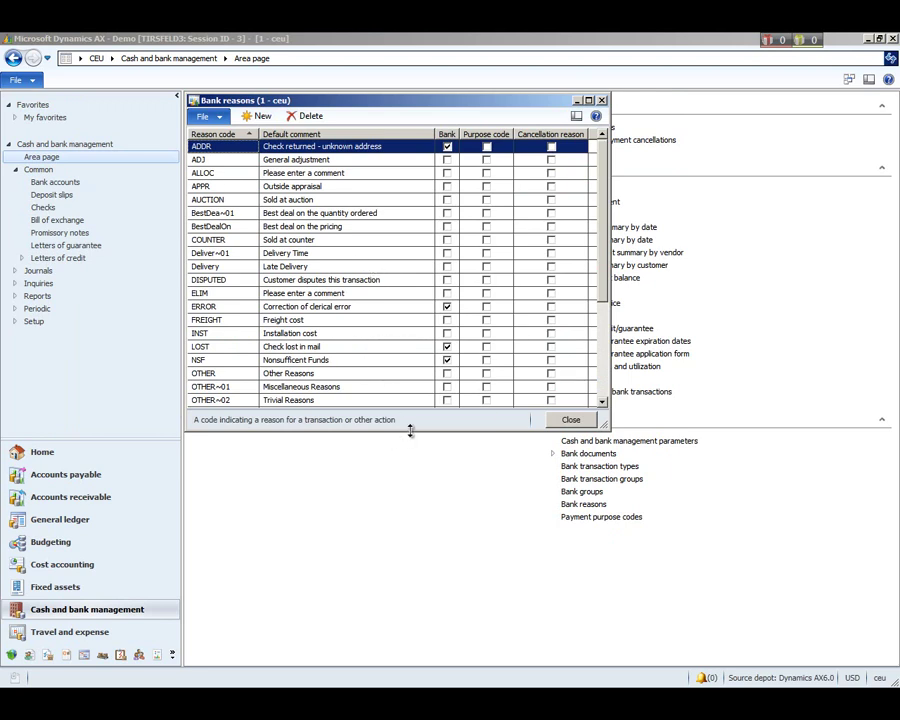
pyautogui.moveTo(410, 432); pyautogui.dragTo(406, 570)
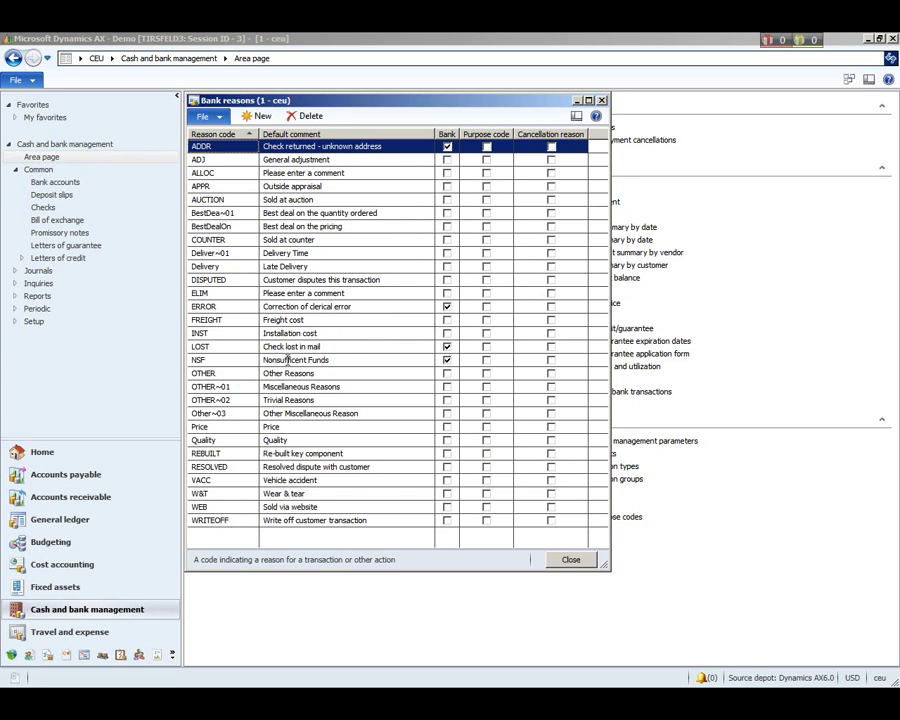
pyautogui.click(192, 100)
pyautogui.click(207, 187)
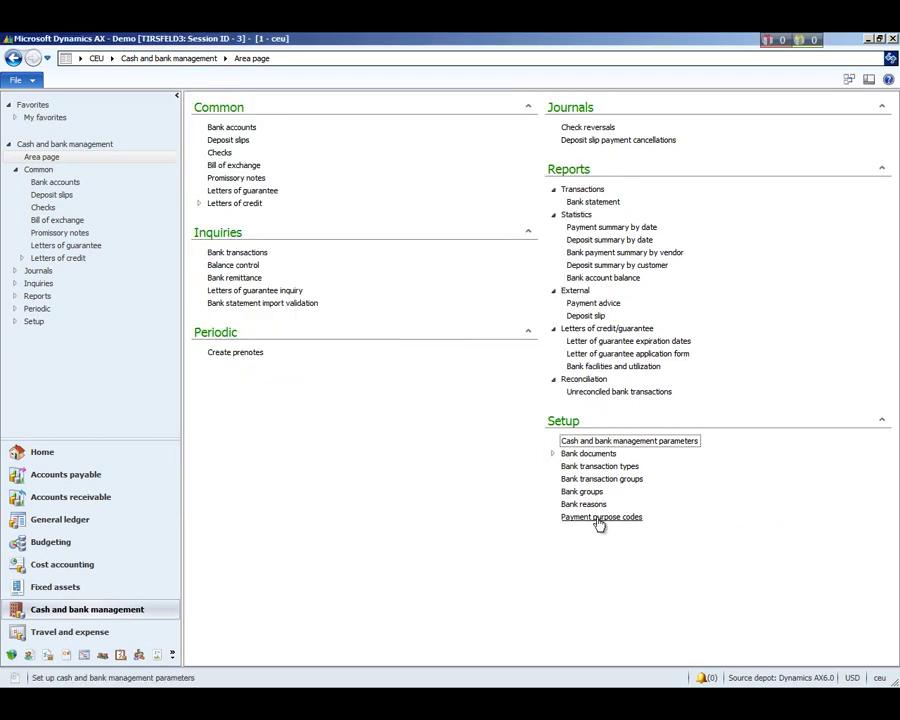
# Step: Review the payment purpose codes used for central bank reporting and close the form
pyautogui.click(599, 518)
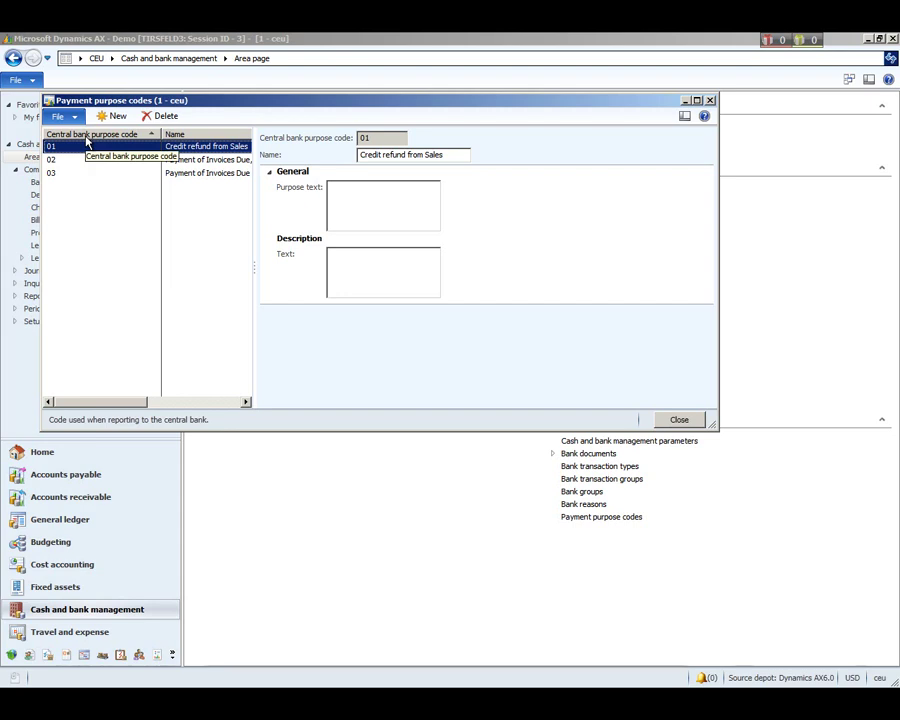
pyautogui.click(48, 101)
pyautogui.click(70, 188)
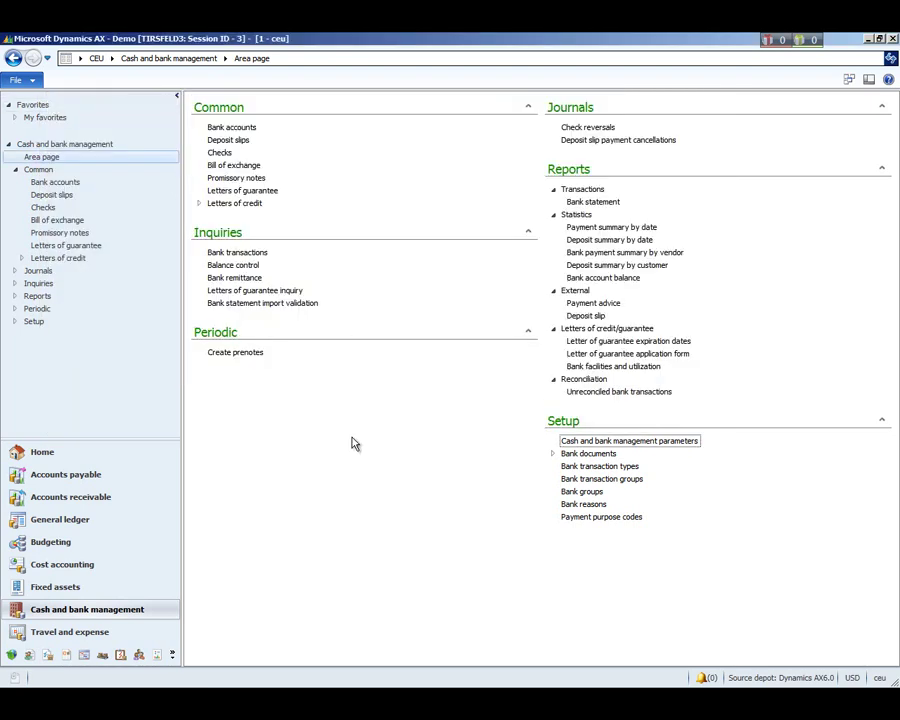
# Step: Open the USA OPER bank account in edit mode and reposition and enlarge its form to show more fields
pyautogui.click(224, 128)
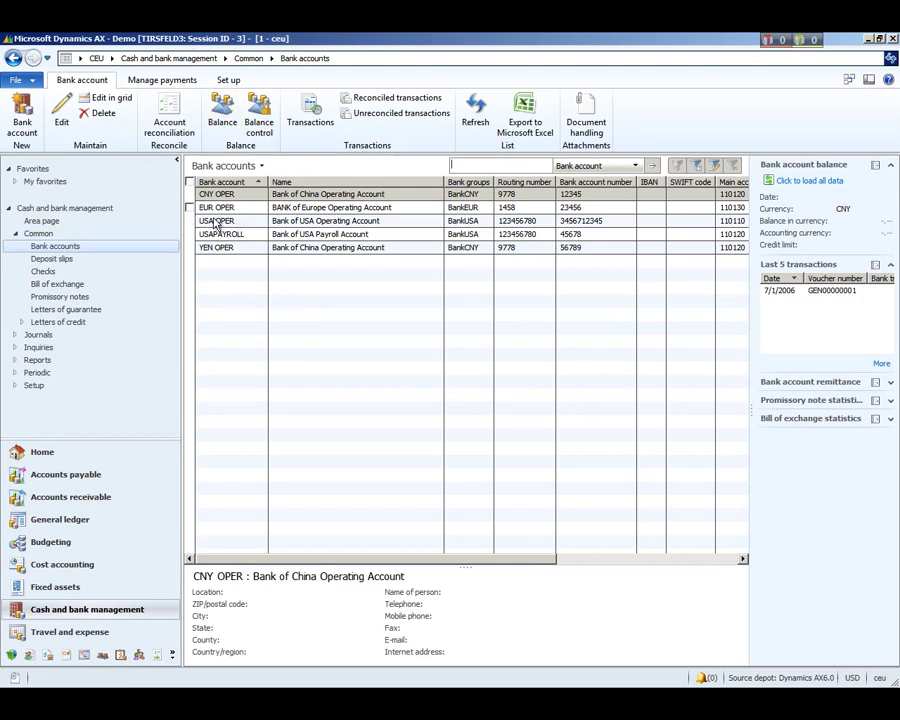
pyautogui.click(230, 224)
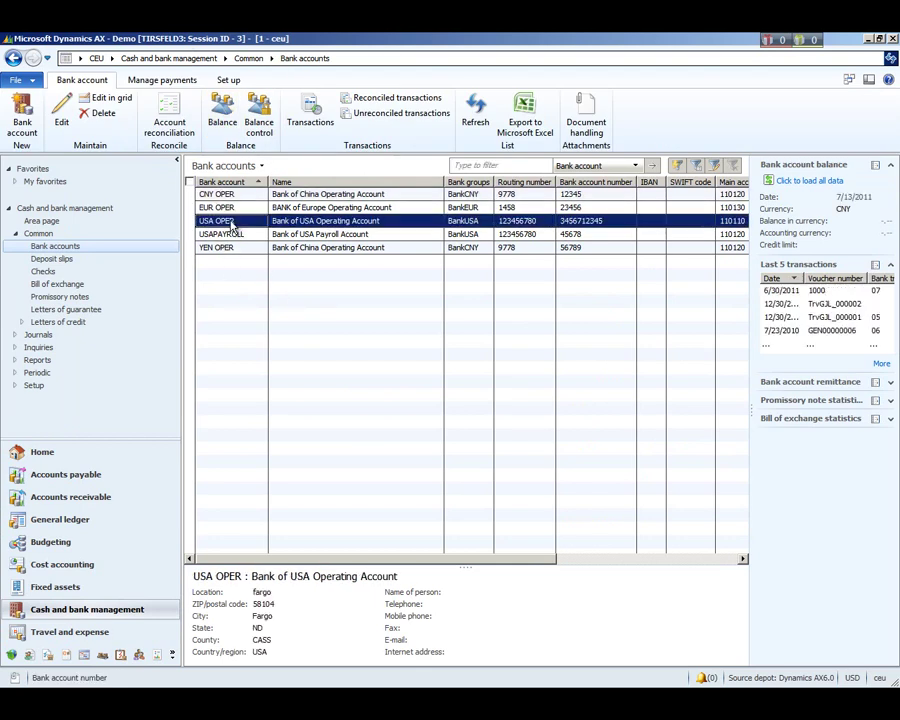
pyautogui.doubleClick(230, 221)
pyautogui.click(205, 212)
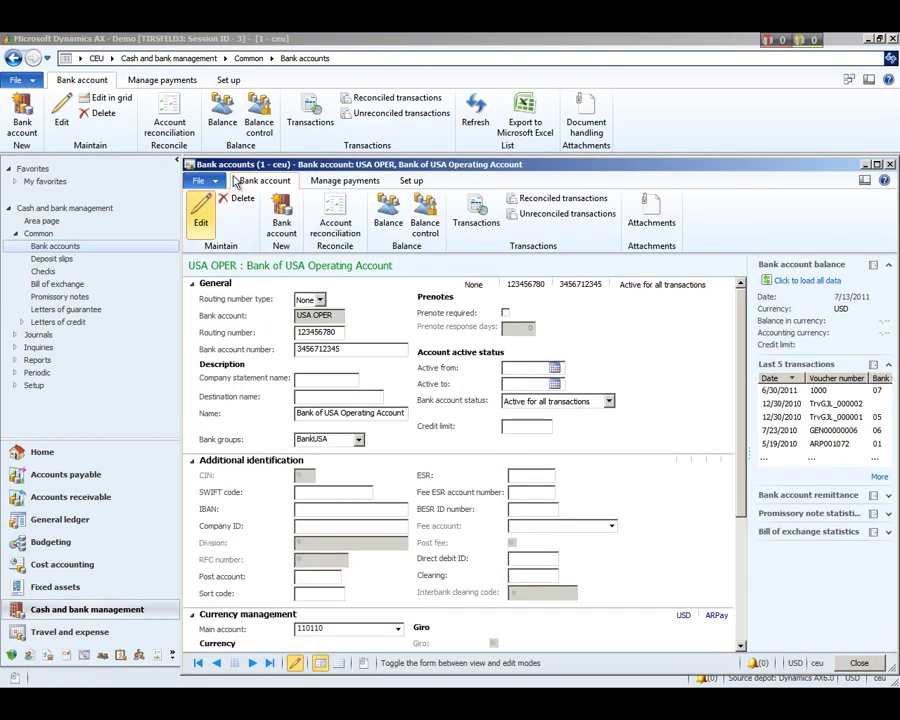
pyautogui.moveTo(88, 57); pyautogui.dragTo(90, 58)
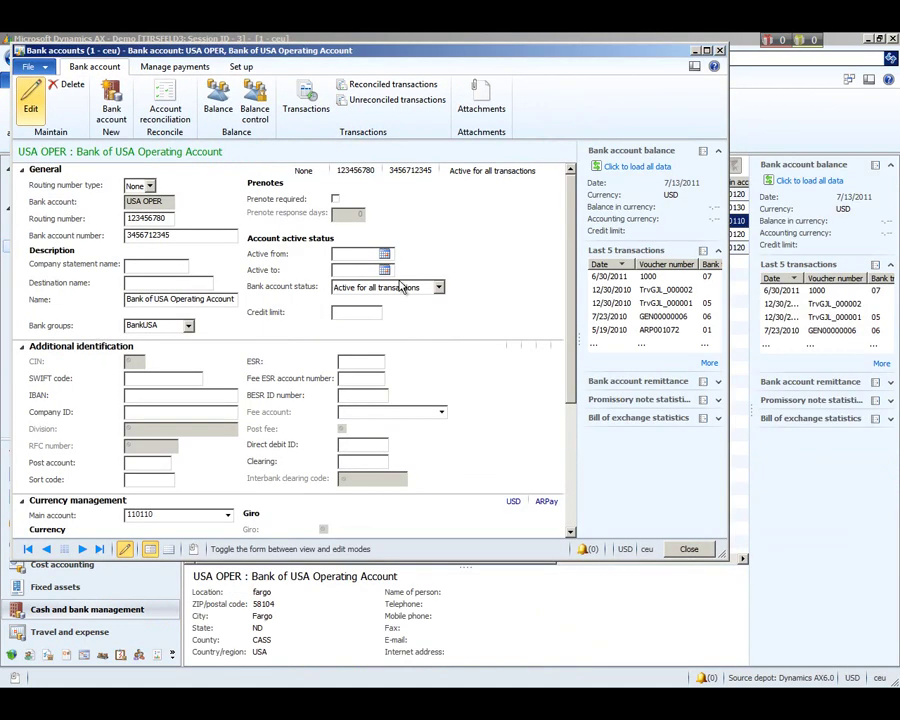
pyautogui.moveTo(727, 568); pyautogui.dragTo(858, 661)
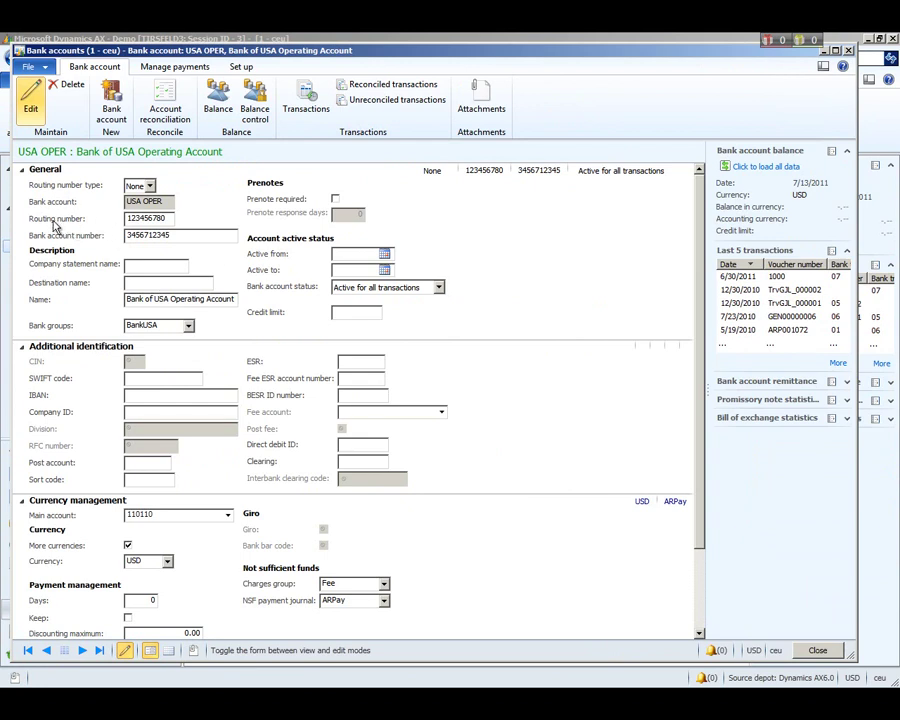
# Step: Examine the account's bank account number and currency settings, and expand its Negotiable instrument and Address sections
pyautogui.click(171, 236)
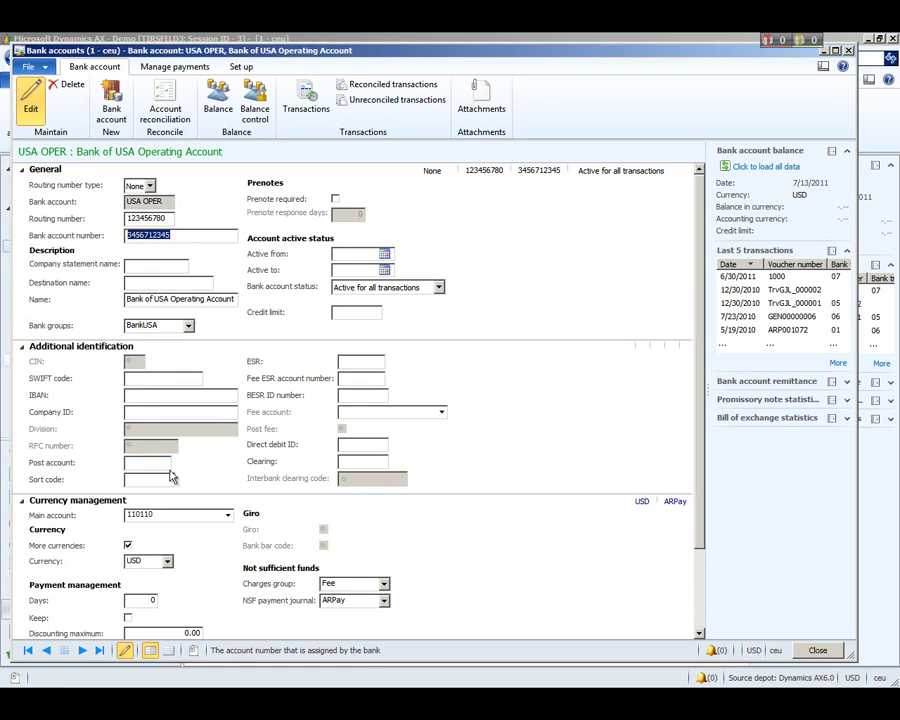
pyautogui.scroll(-3, 703, 418)
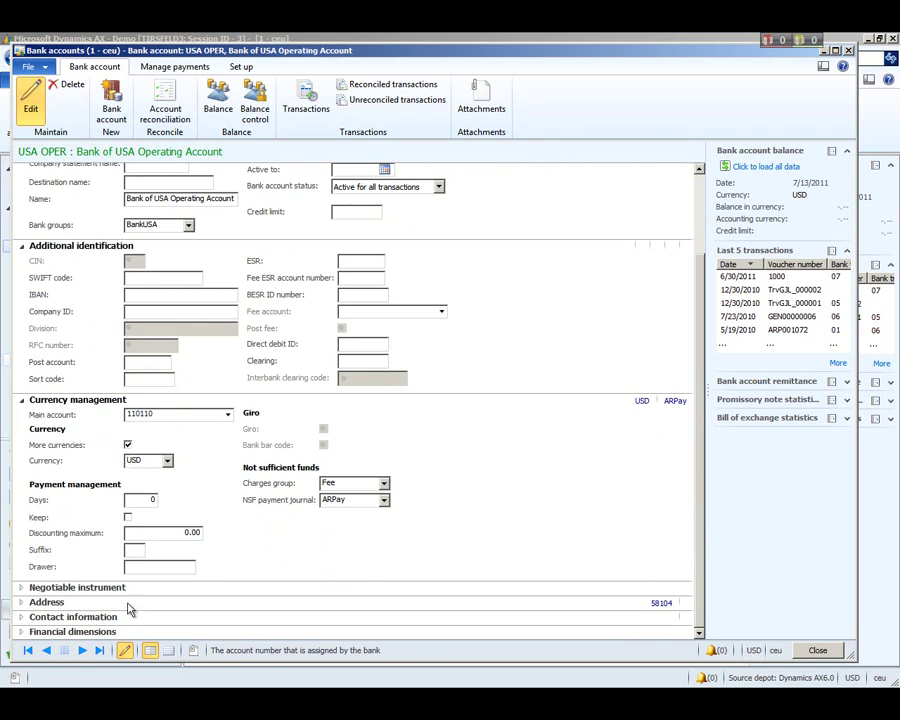
pyautogui.click(20, 588)
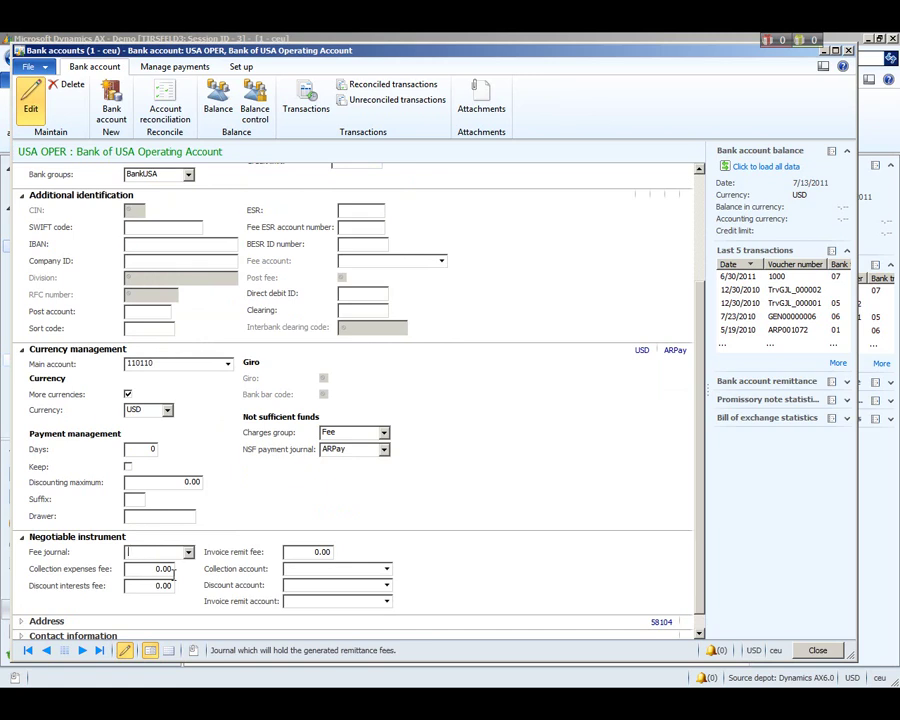
pyautogui.click(22, 621)
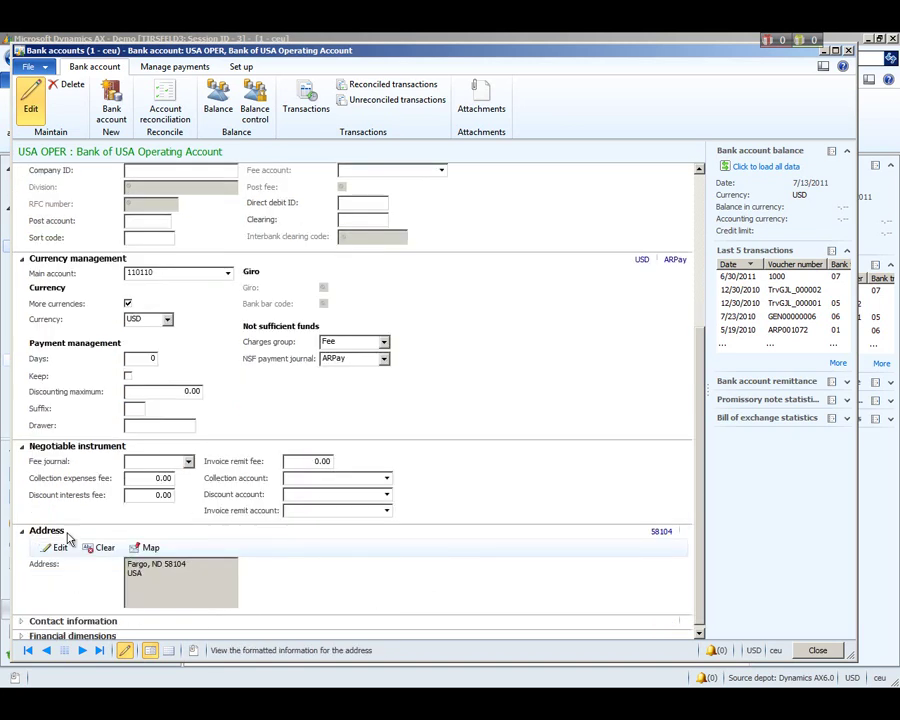
# Step: Expand the bank account's Contact information and Financial dimensions sections and review its fields, including the bank group
pyautogui.click(23, 622)
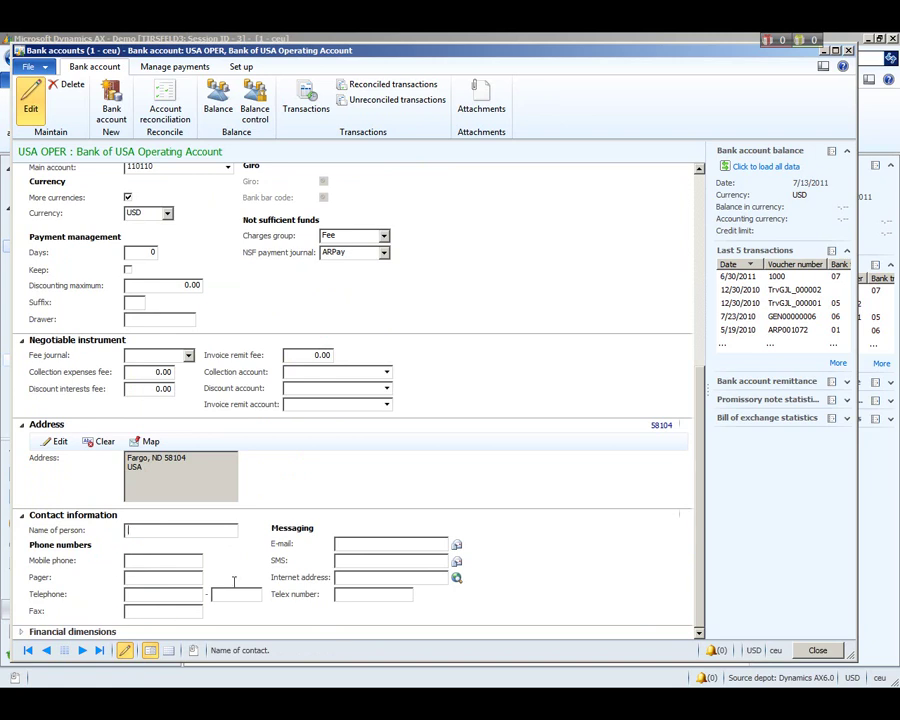
pyautogui.click(22, 633)
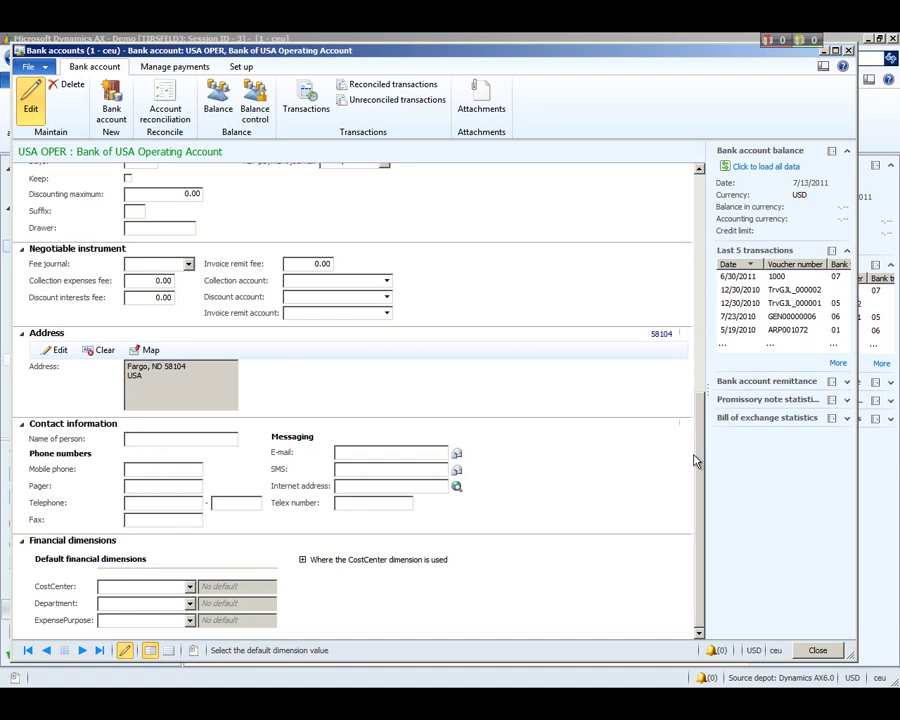
pyautogui.moveTo(698, 461); pyautogui.dragTo(714, 221)
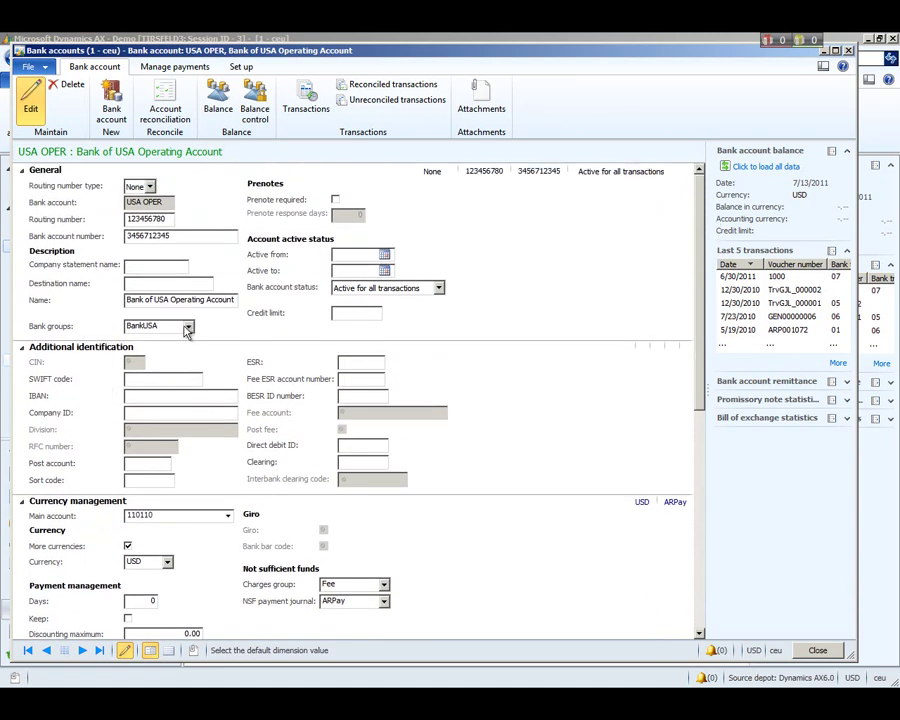
pyautogui.moveTo(702, 262); pyautogui.dragTo(685, 525)
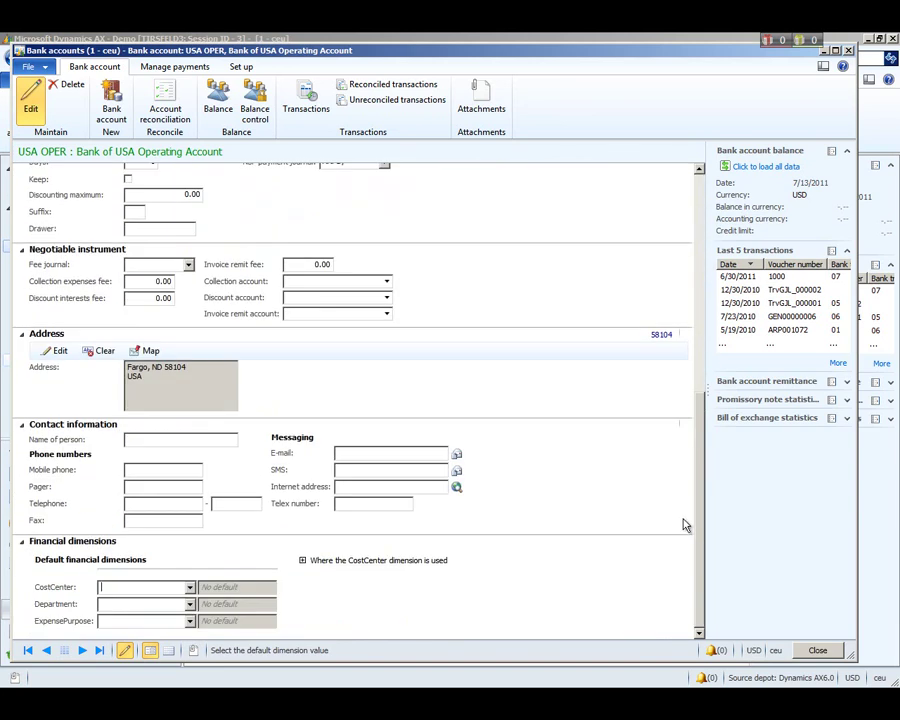
# Step: Review the bank account's address and routing number fields and close its form
pyautogui.click(152, 377)
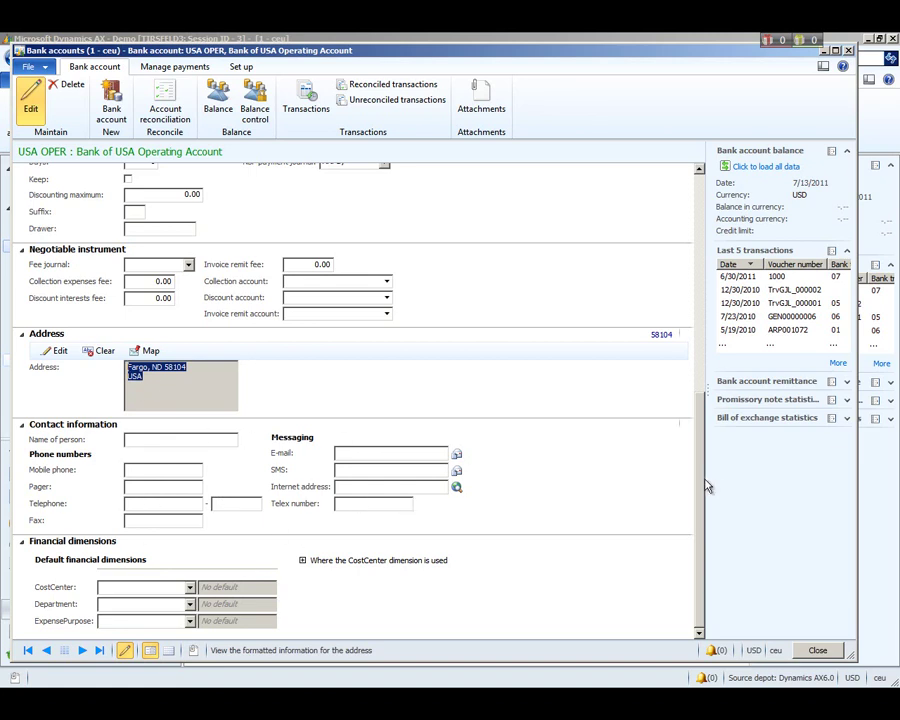
pyautogui.moveTo(704, 482); pyautogui.dragTo(703, 195)
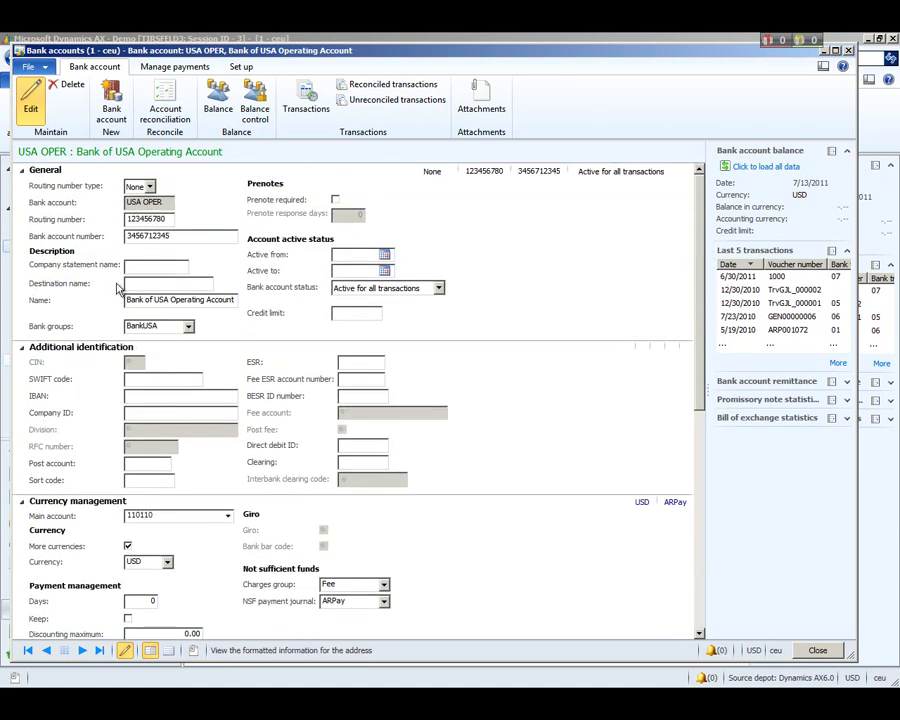
pyautogui.click(160, 219)
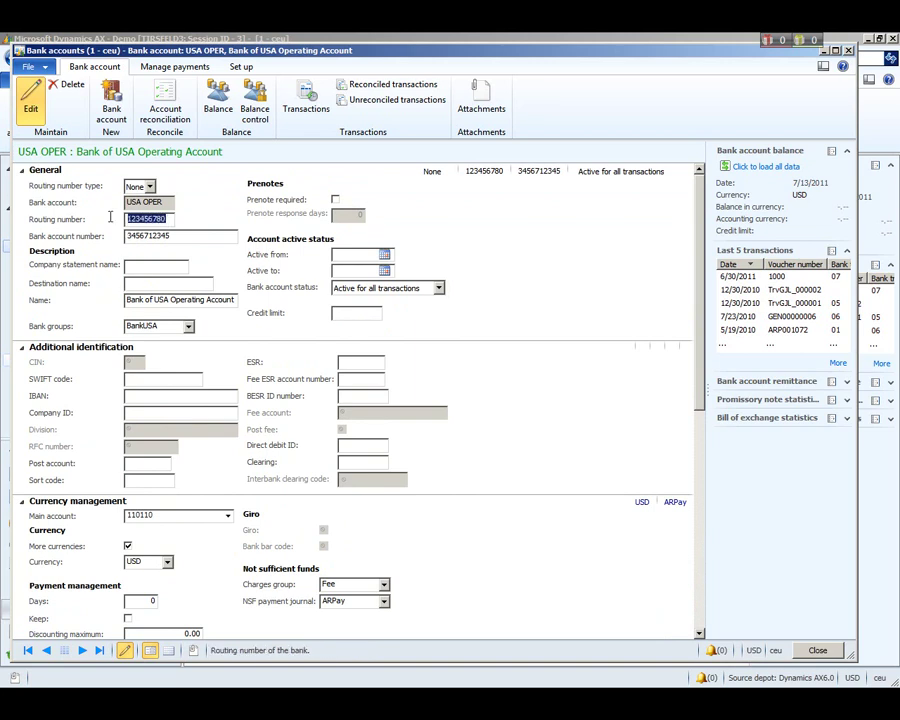
pyautogui.doubleClick(18, 50)
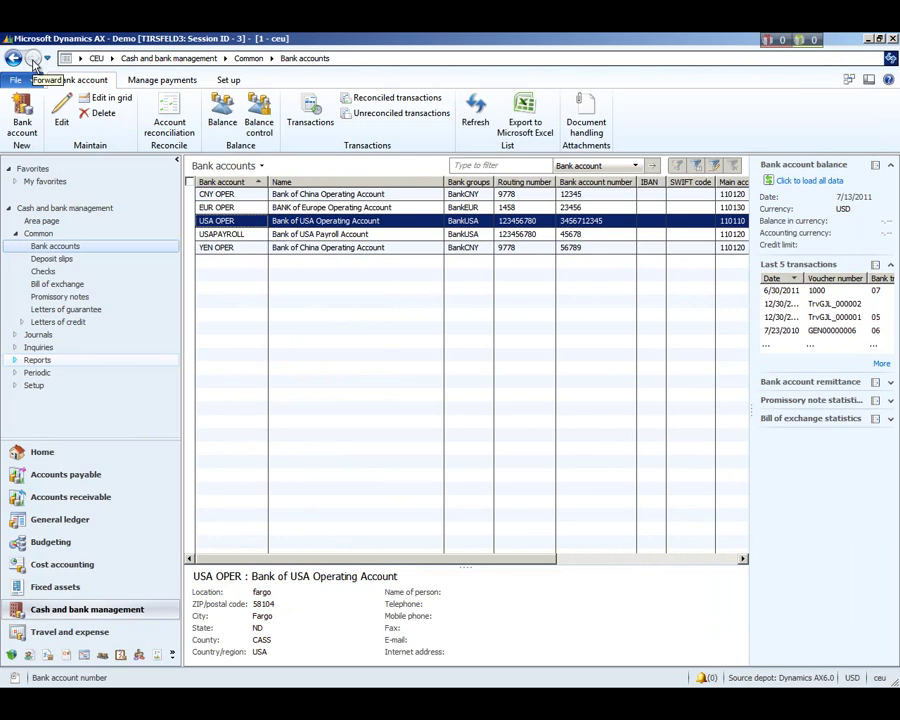
# Step: Open the promissory note layout for the USA OPER account and review its general, setup and signature settings
pyautogui.click(228, 80)
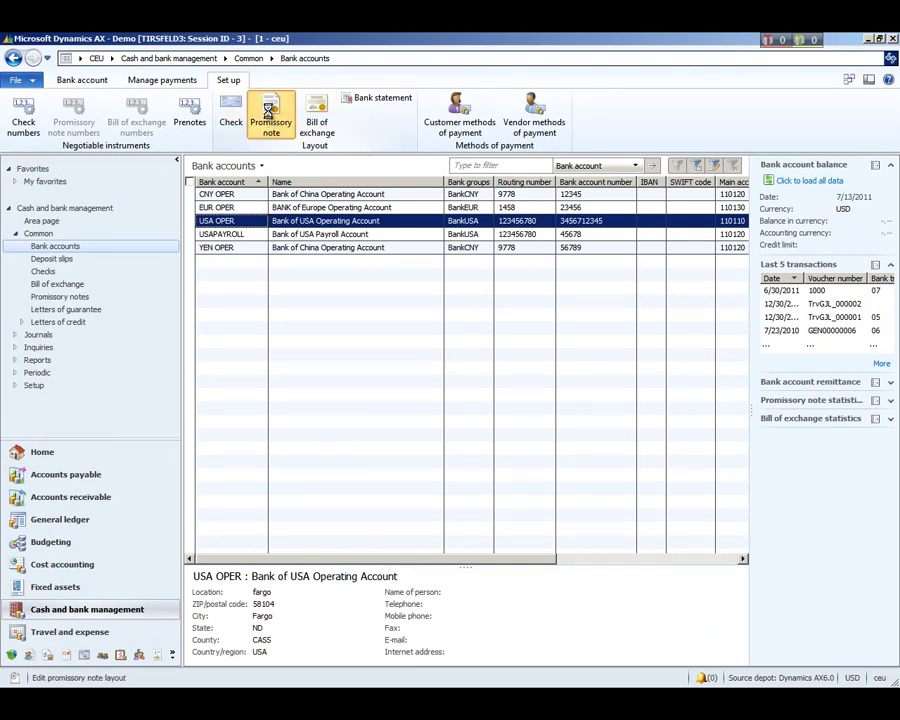
pyautogui.click(264, 119)
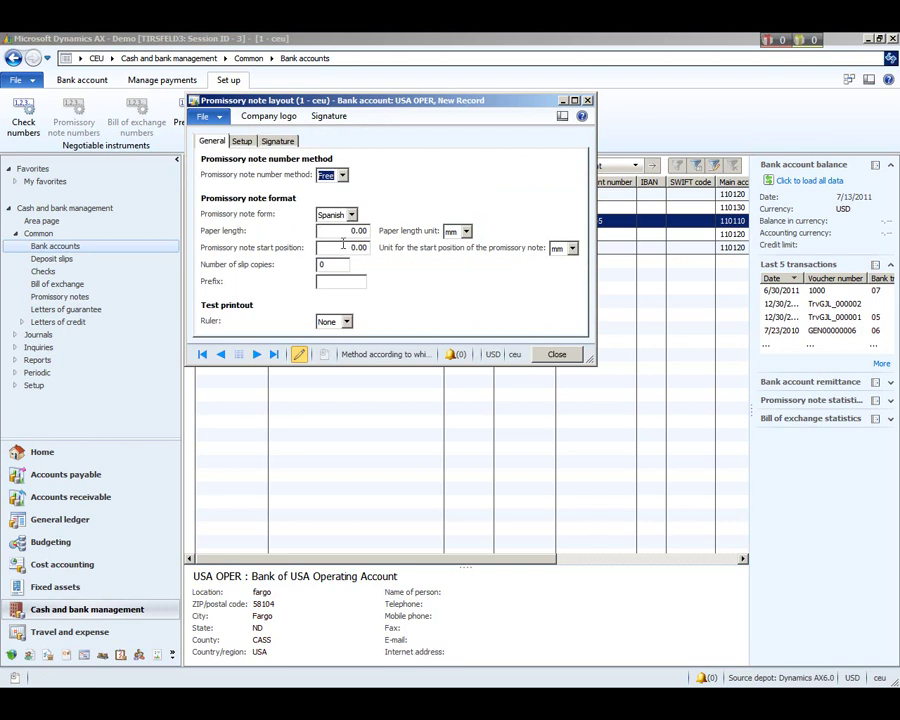
pyautogui.click(242, 141)
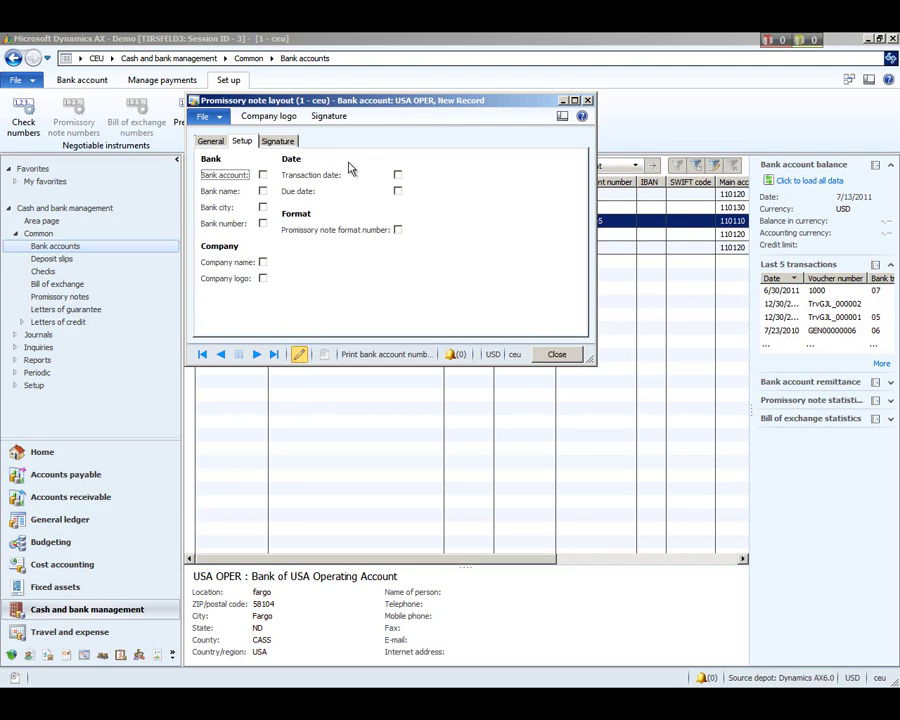
pyautogui.click(278, 142)
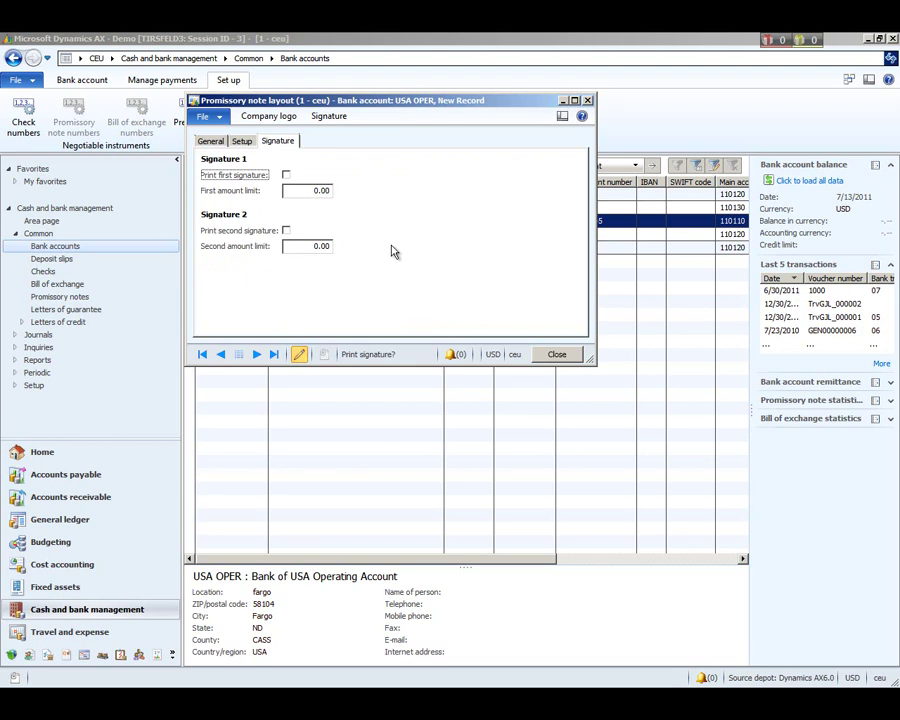
# Step: Turn on first signature printing for the promissory note, view the signature image form, and turn the option off again
pyautogui.click(287, 176)
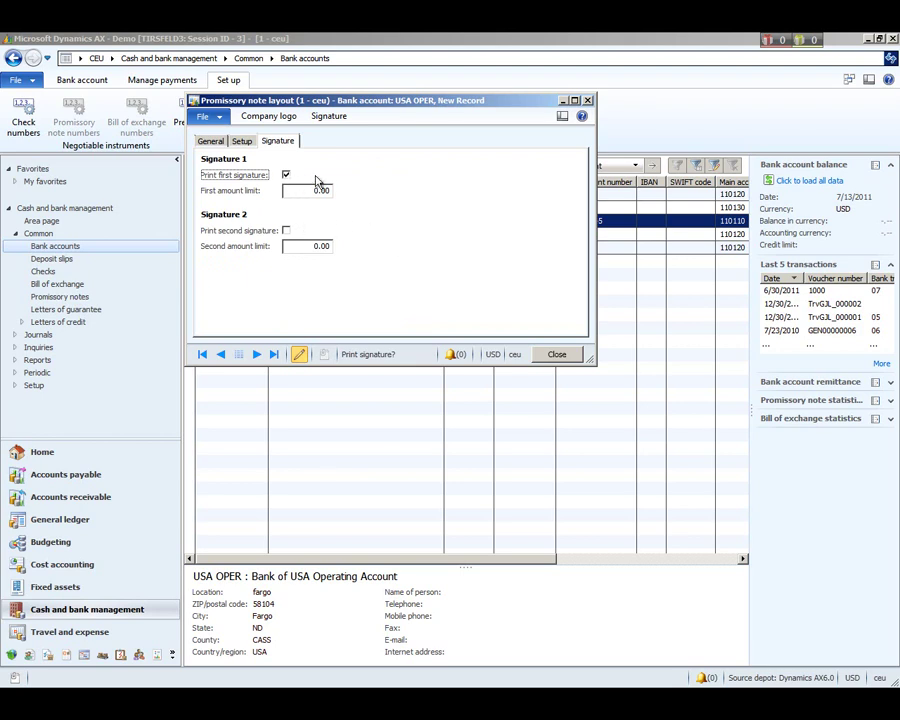
pyautogui.click(329, 116)
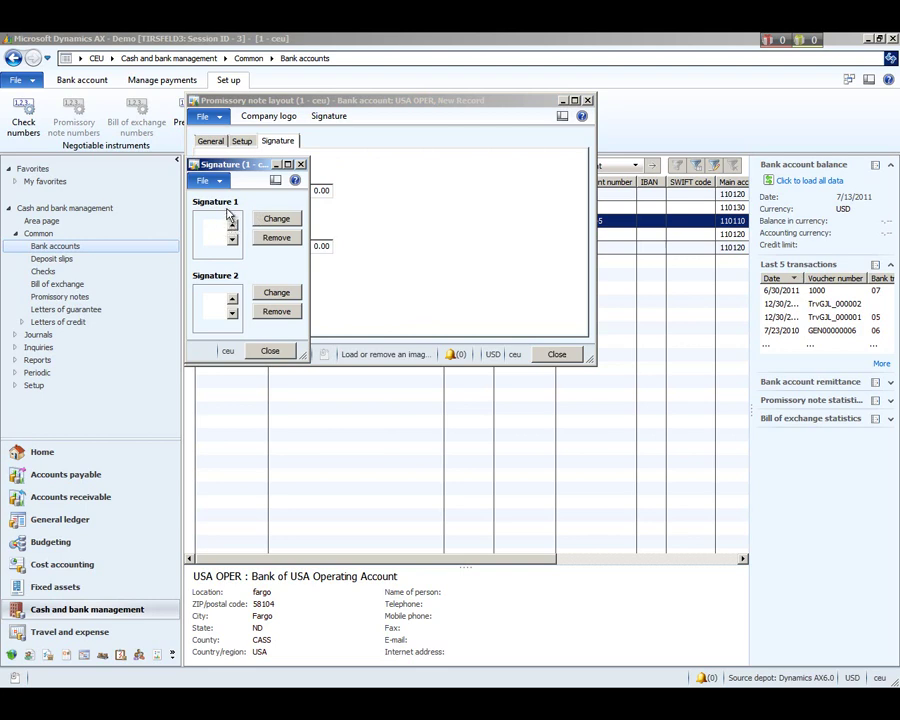
pyautogui.click(194, 165)
pyautogui.click(215, 249)
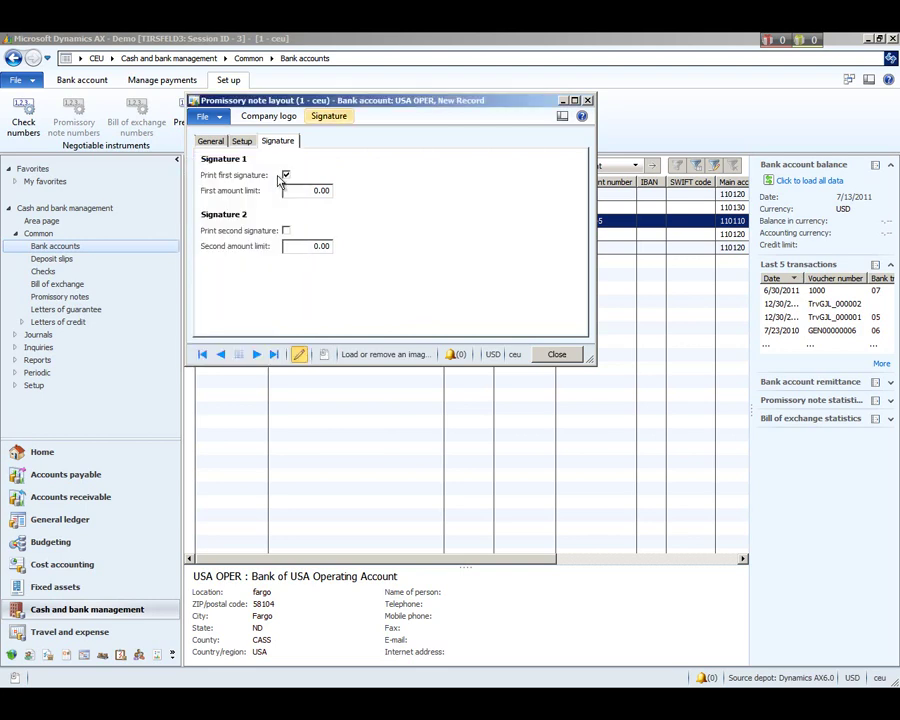
pyautogui.click(286, 175)
# Step: Open the company logo's image file selection without choosing a file, and close the promissory note layout
pyautogui.click(272, 120)
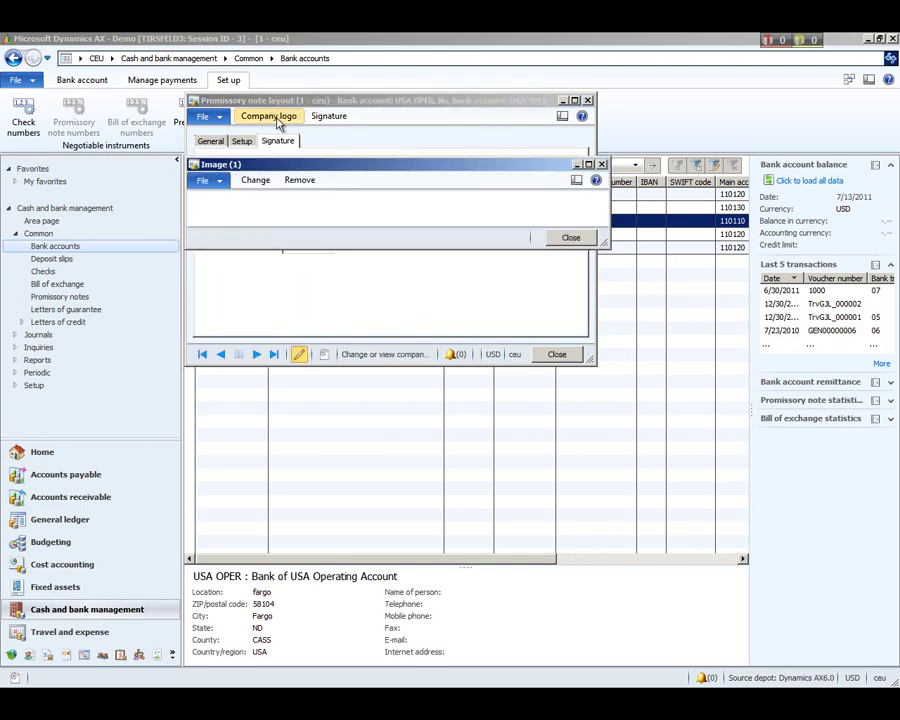
pyautogui.click(257, 181)
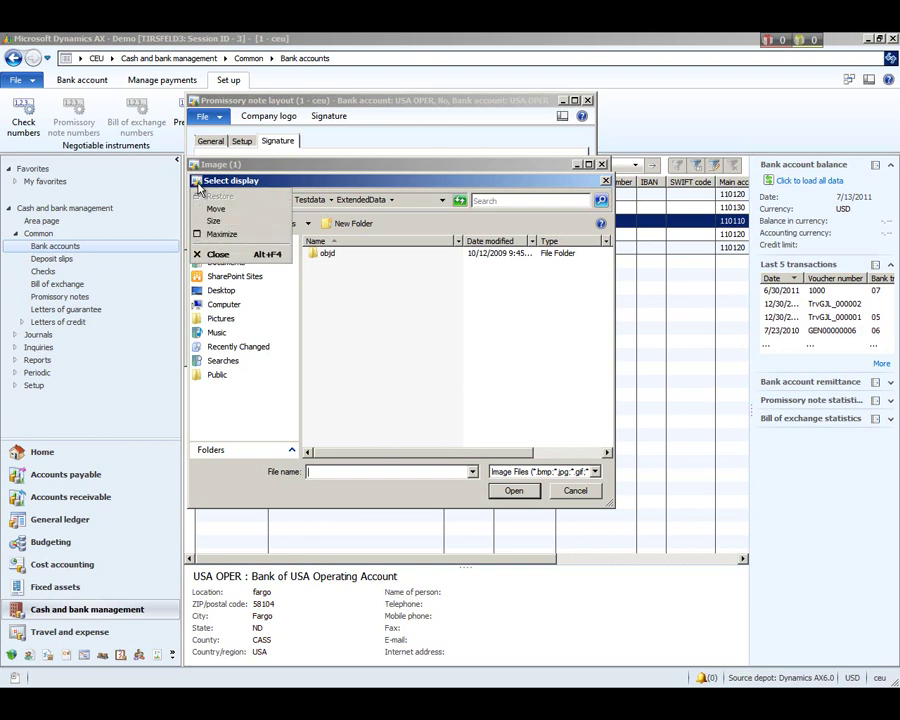
pyautogui.press('Escape')
pyautogui.press('Escape')
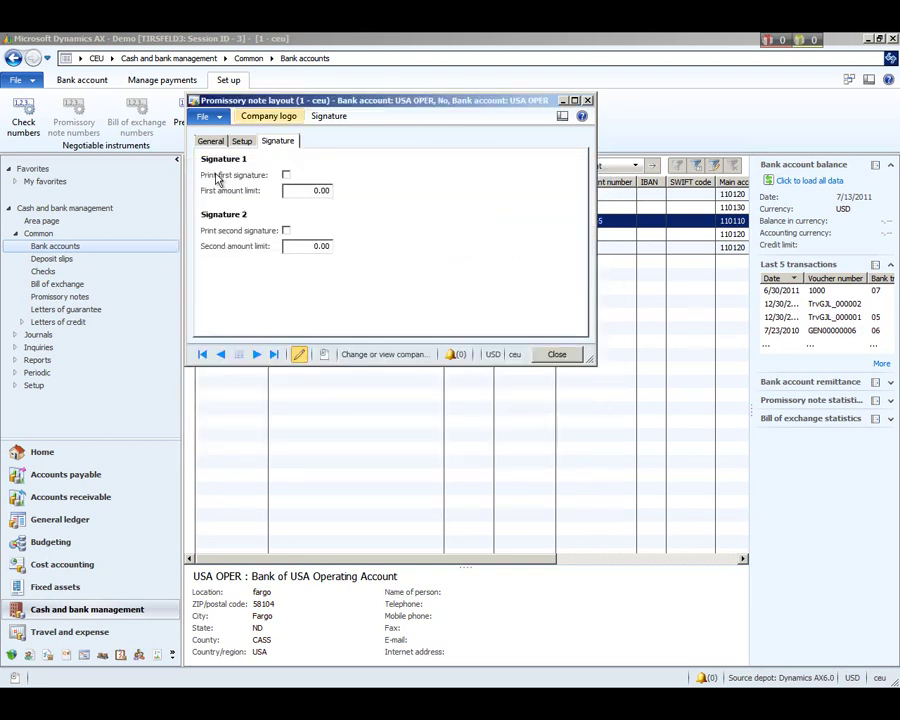
pyautogui.click(193, 101)
pyautogui.click(210, 185)
# Step: Open the check layout for USA OPER, review its general, codes and copies settings, and close it
pyautogui.click(229, 113)
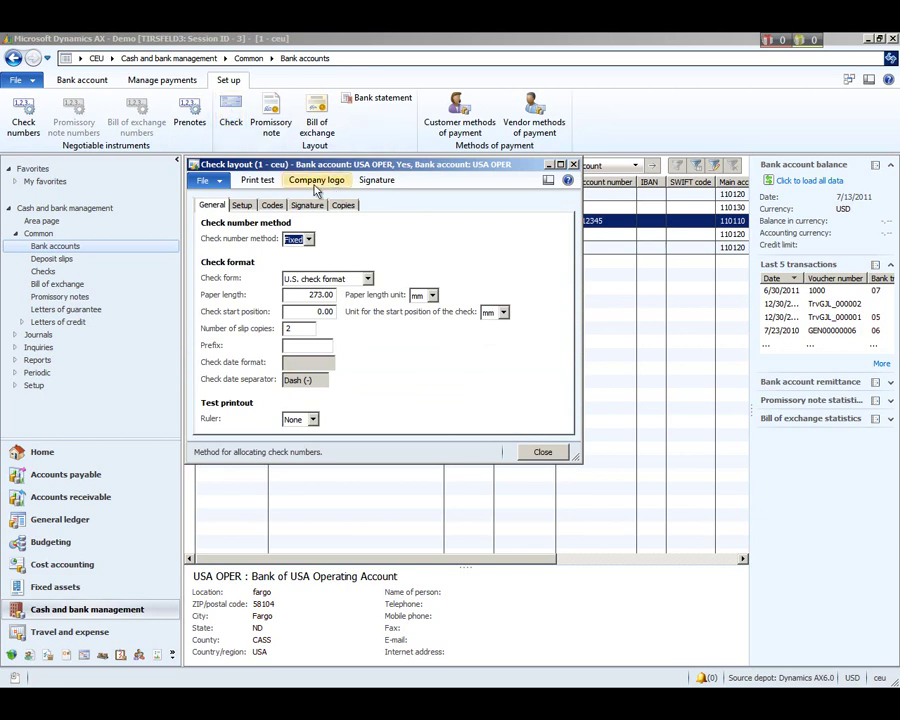
pyautogui.click(272, 205)
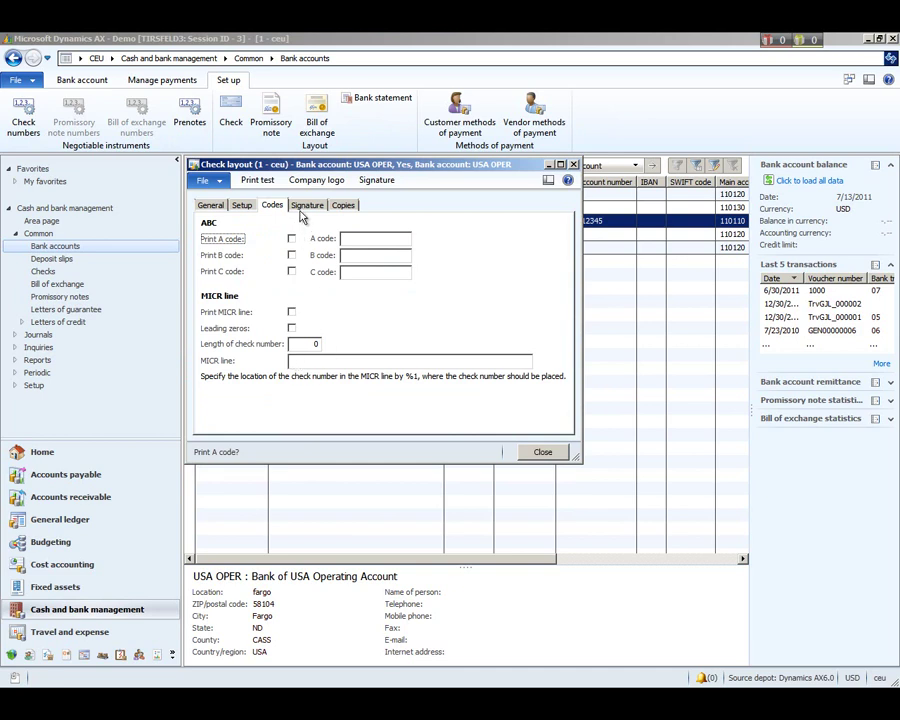
pyautogui.click(342, 205)
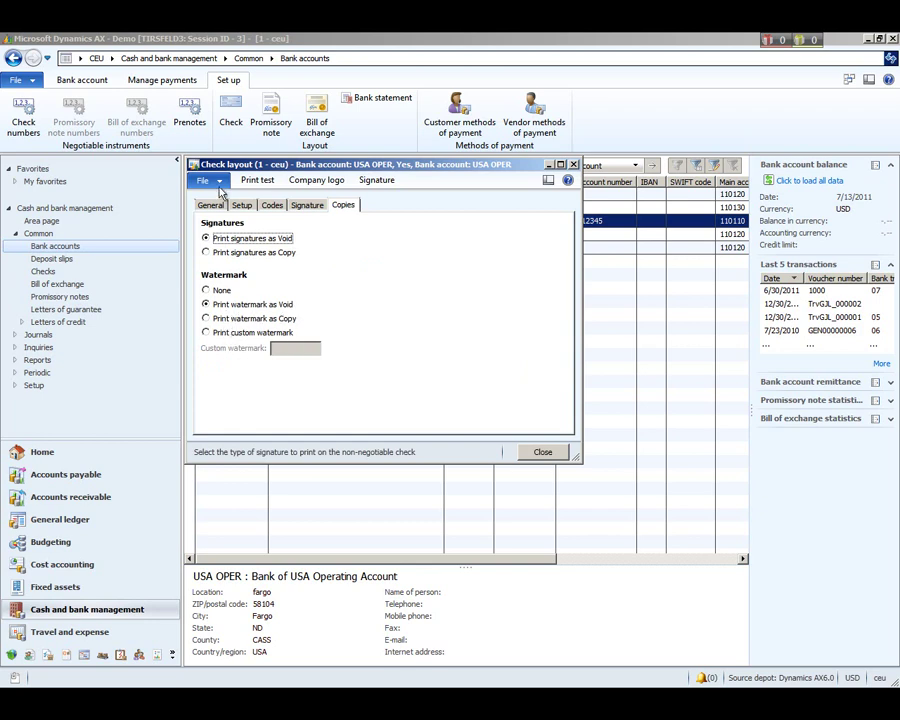
pyautogui.doubleClick(195, 167)
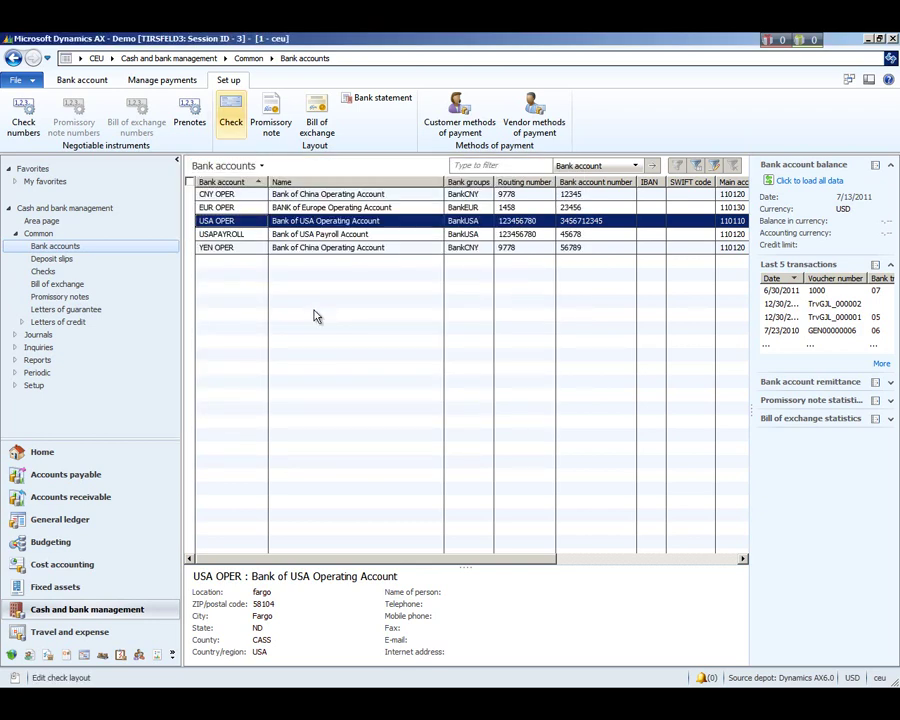
# Step: Open the USA OPER bank transactions and examine the original document behind voucher ARP001068, including its general details
pyautogui.click(78, 80)
pyautogui.click(312, 118)
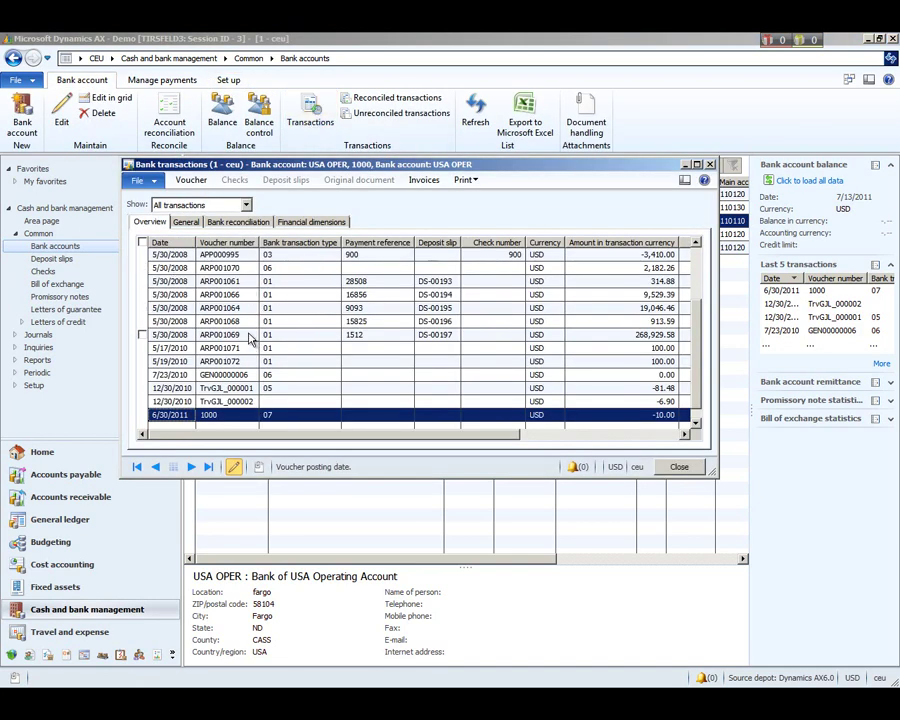
pyautogui.click(218, 322)
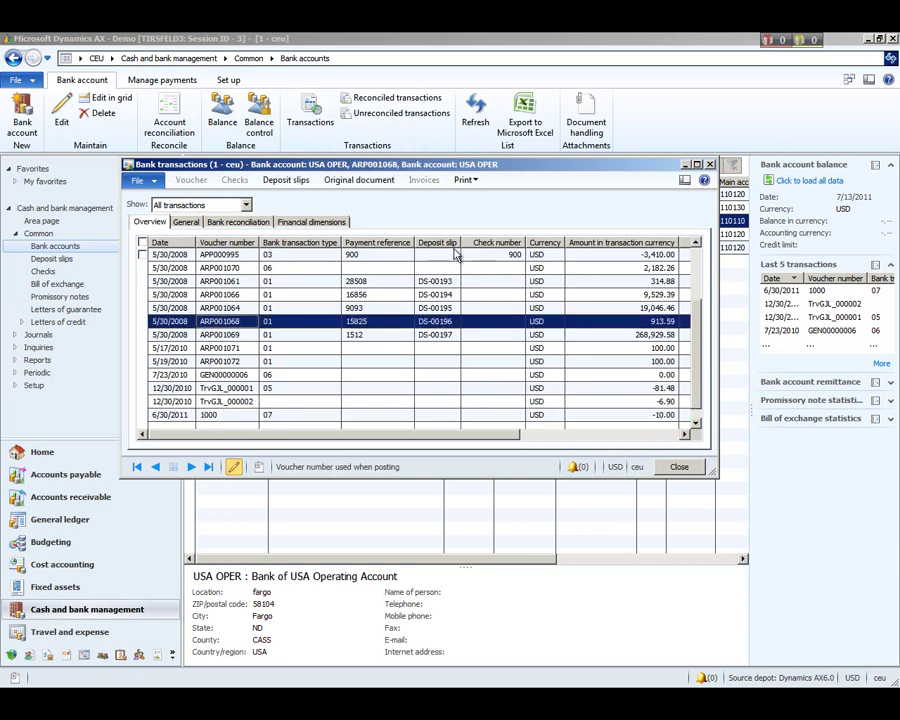
pyautogui.click(357, 181)
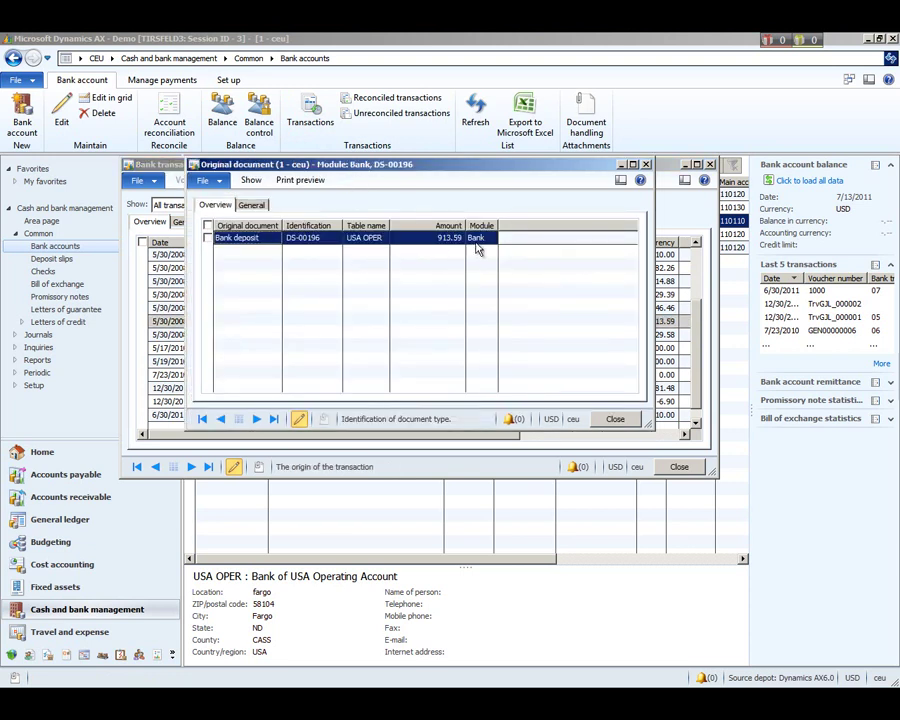
pyautogui.click(251, 204)
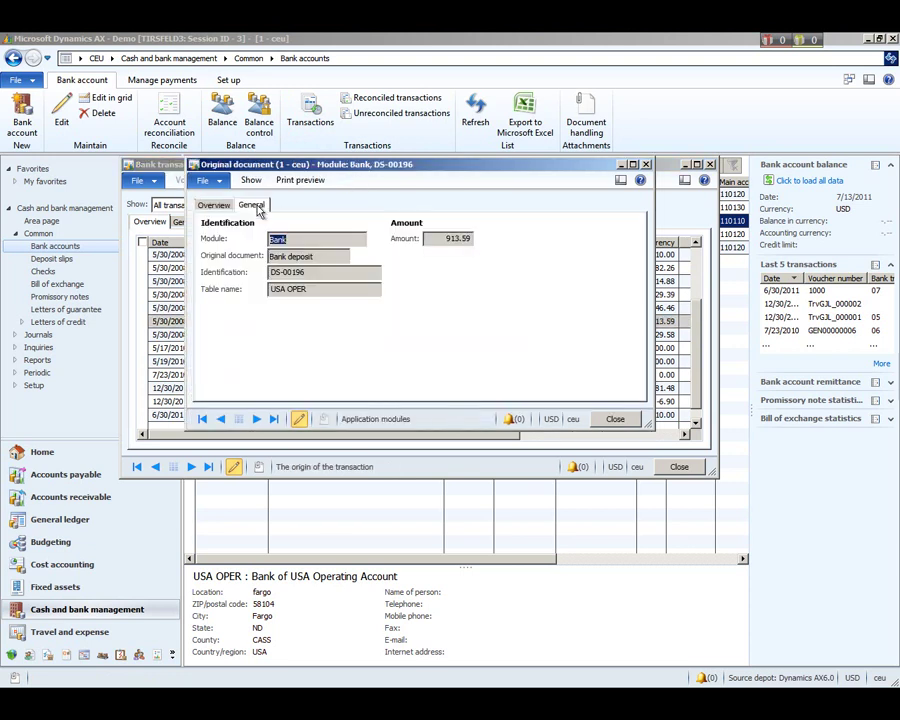
pyautogui.click(215, 204)
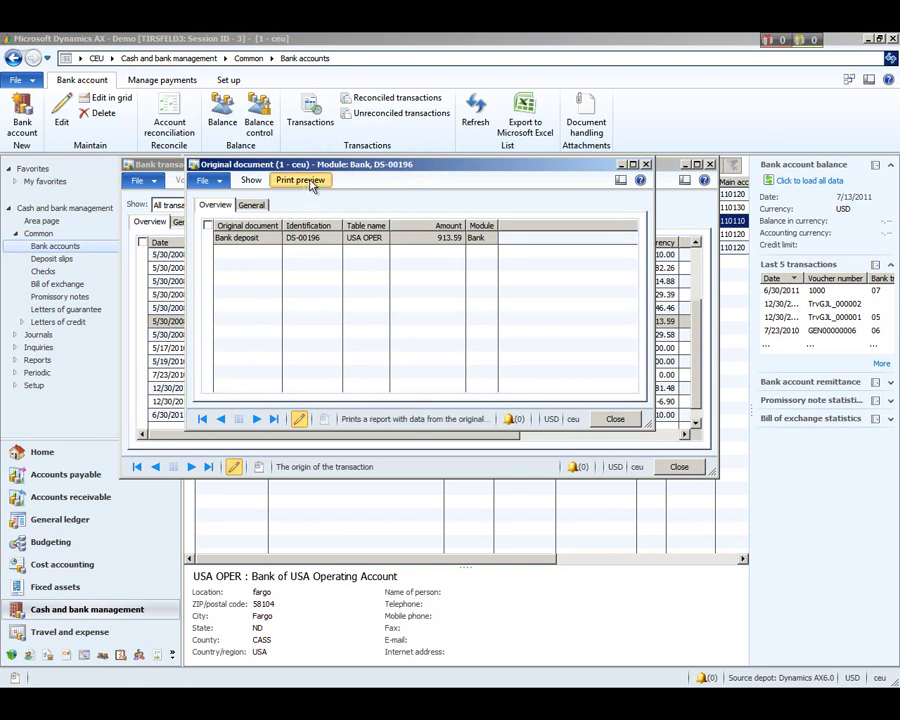
# Step: Print the original bank deposit's deposit slip to screen, review it, and close the report, original document and bank transactions
pyautogui.click(311, 186)
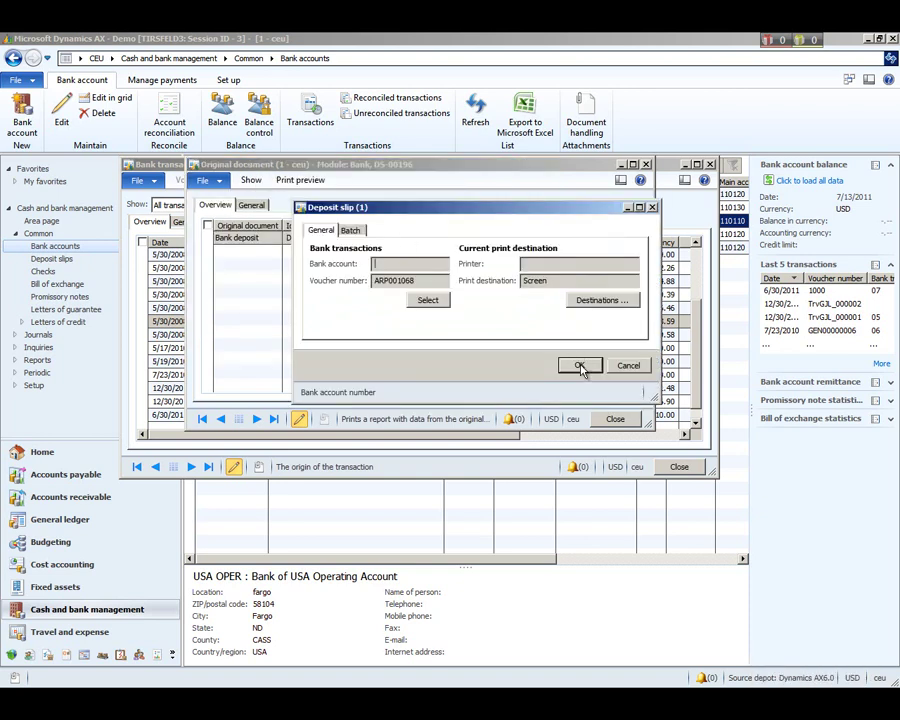
pyautogui.click(580, 365)
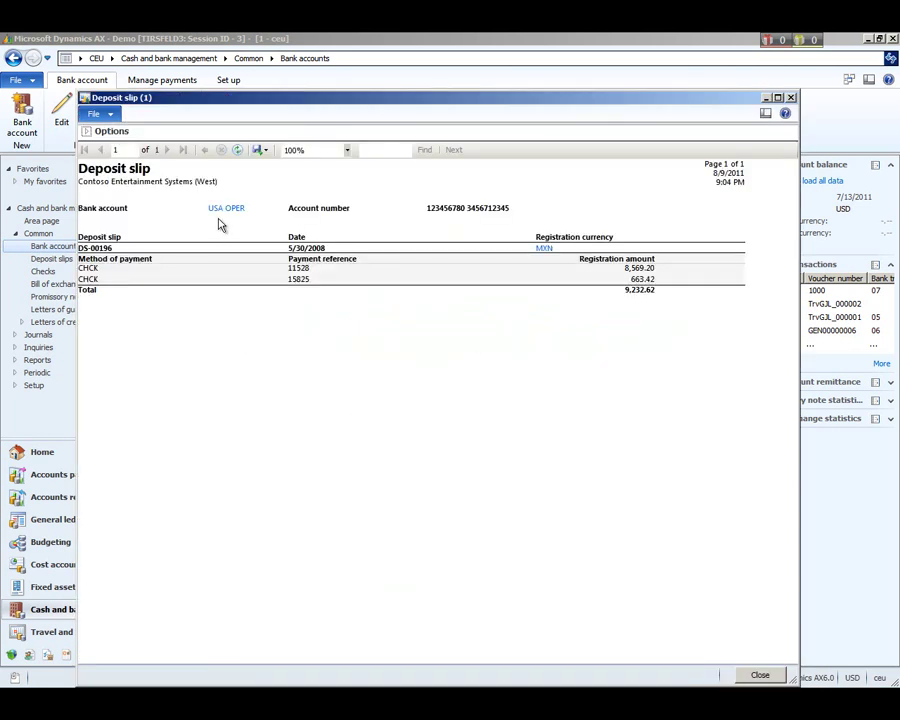
pyautogui.doubleClick(87, 100)
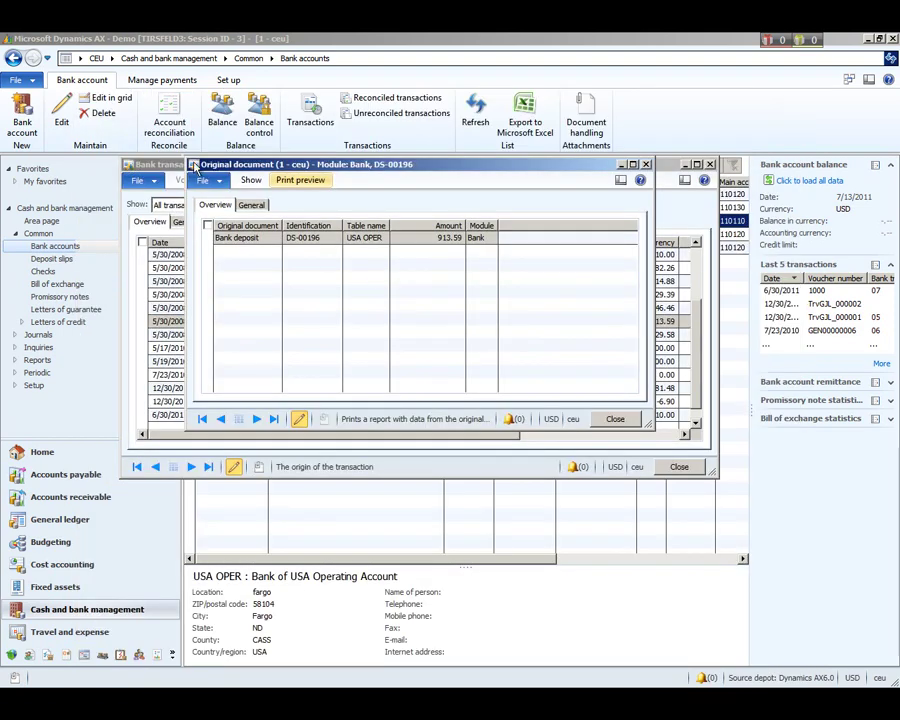
pyautogui.doubleClick(193, 174)
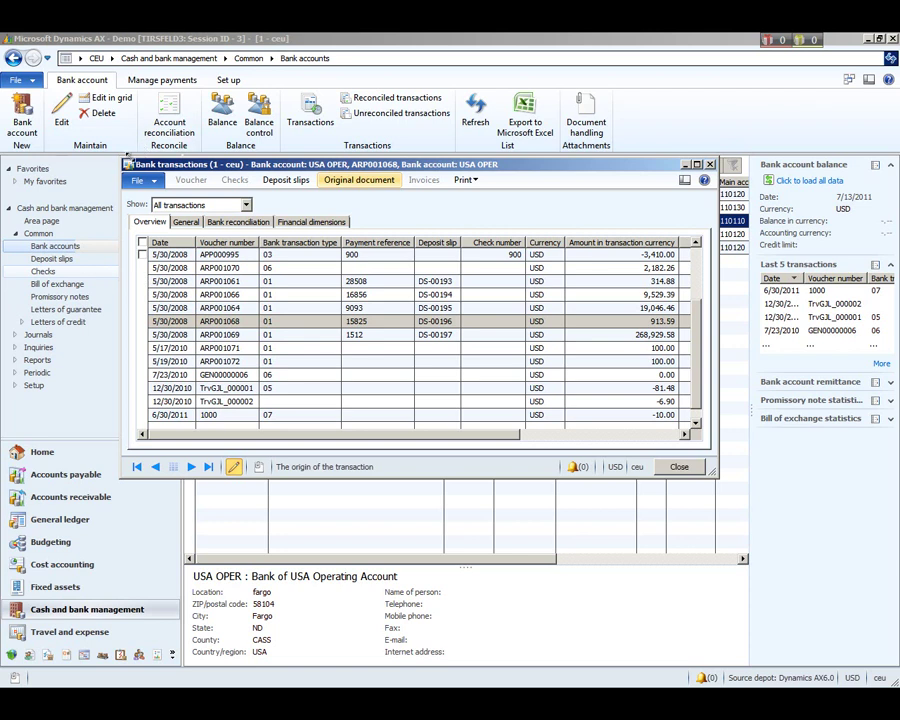
pyautogui.click(128, 165)
pyautogui.click(149, 252)
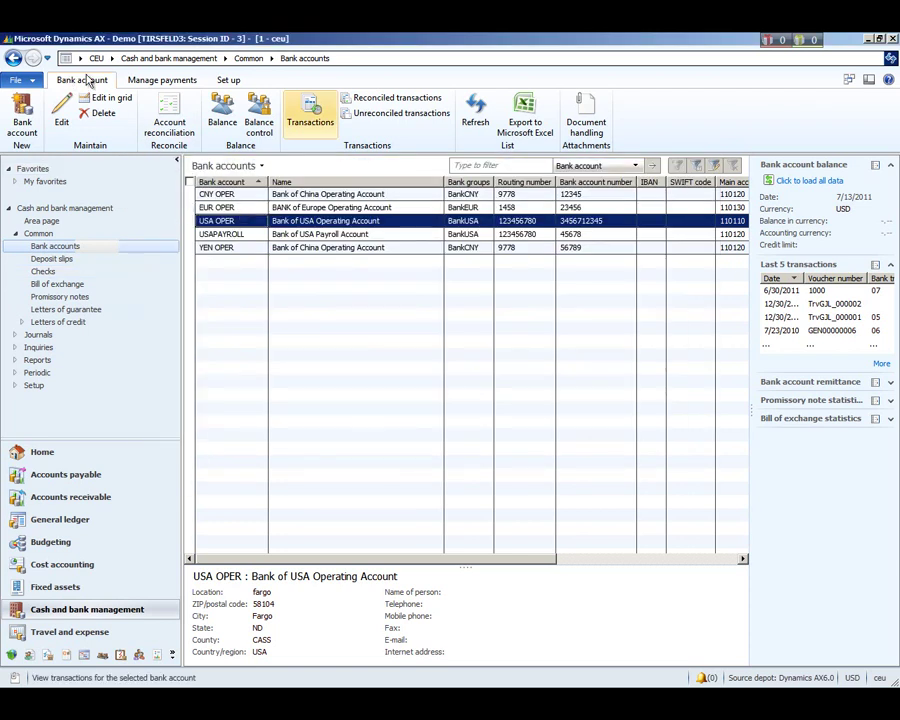
# Step: Open the checks issued from the USA OPER account, review check number 900, and close the form
pyautogui.click(158, 80)
pyautogui.click(308, 118)
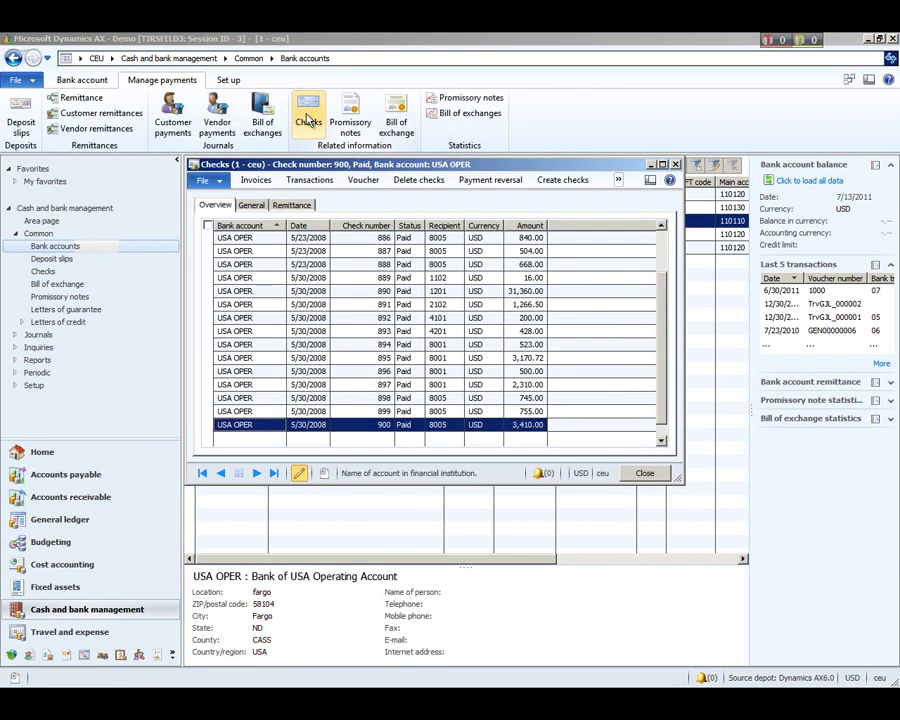
pyautogui.click(373, 428)
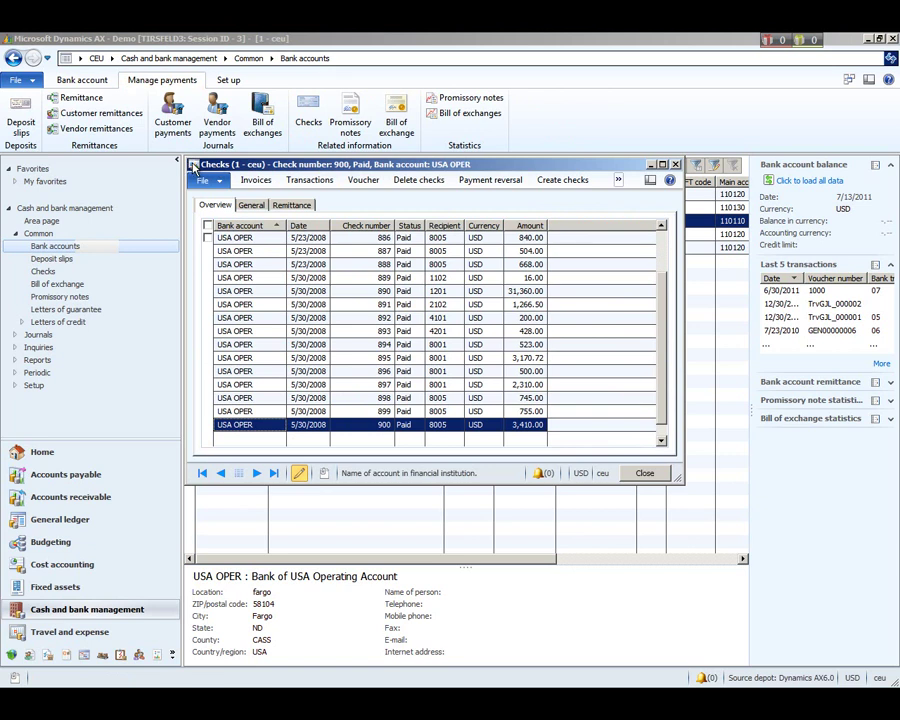
pyautogui.doubleClick(194, 166)
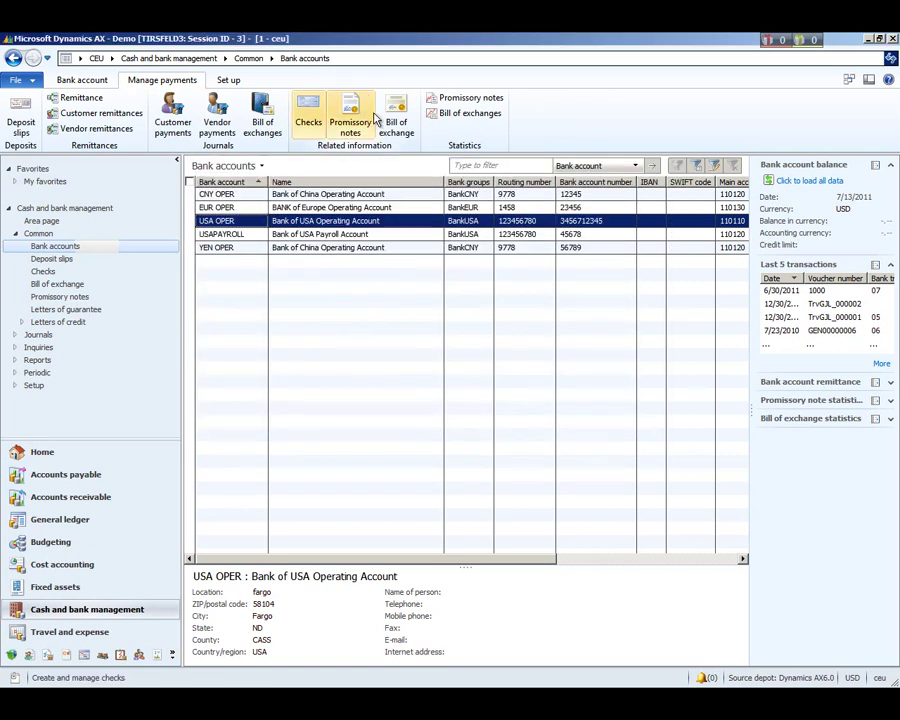
# Step: Open the deposit slips for the USA OPER account, review the list and its payment cancellation option, and close the form
pyautogui.click(21, 118)
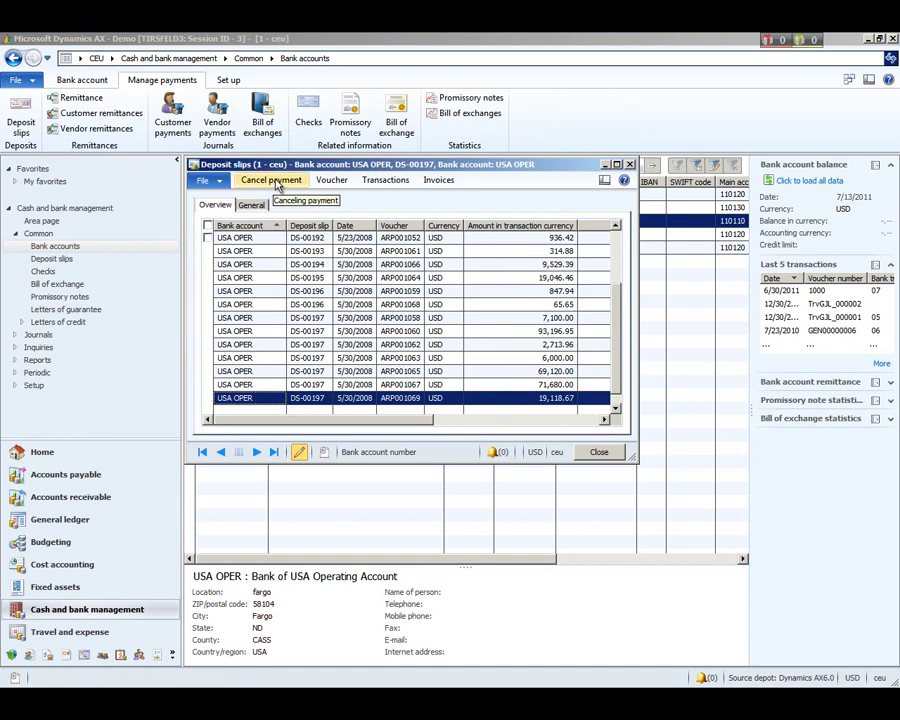
pyautogui.click(194, 165)
pyautogui.press('Escape')
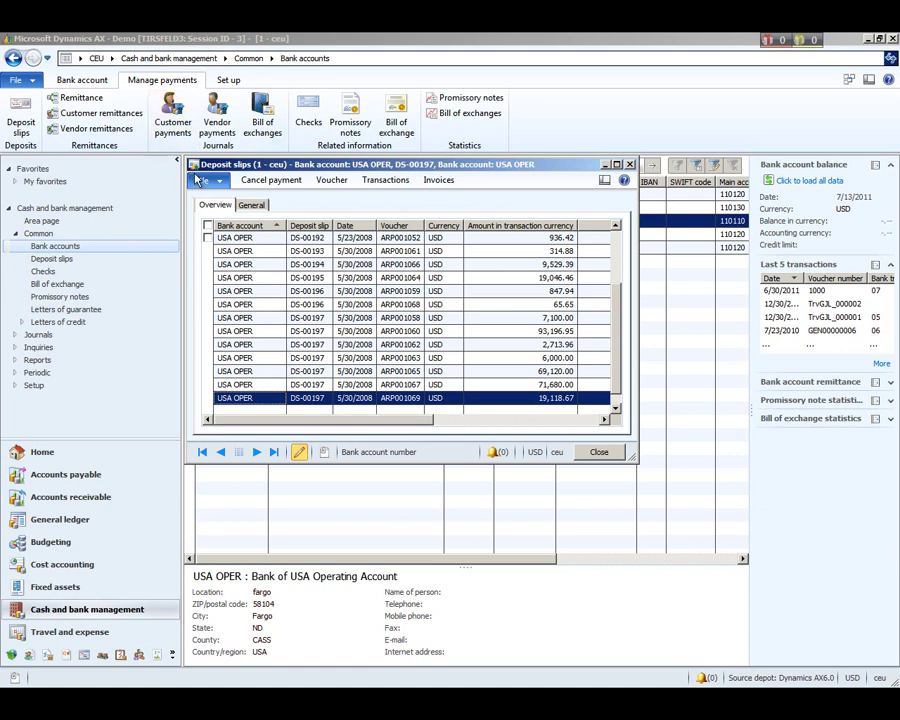
pyautogui.press('Escape')
# Step: Start an account reconciliation for USA OPER with a bank statement dated 8/9/2011, named August Stmt, with an ending balance of 1,000,000
pyautogui.click(90, 80)
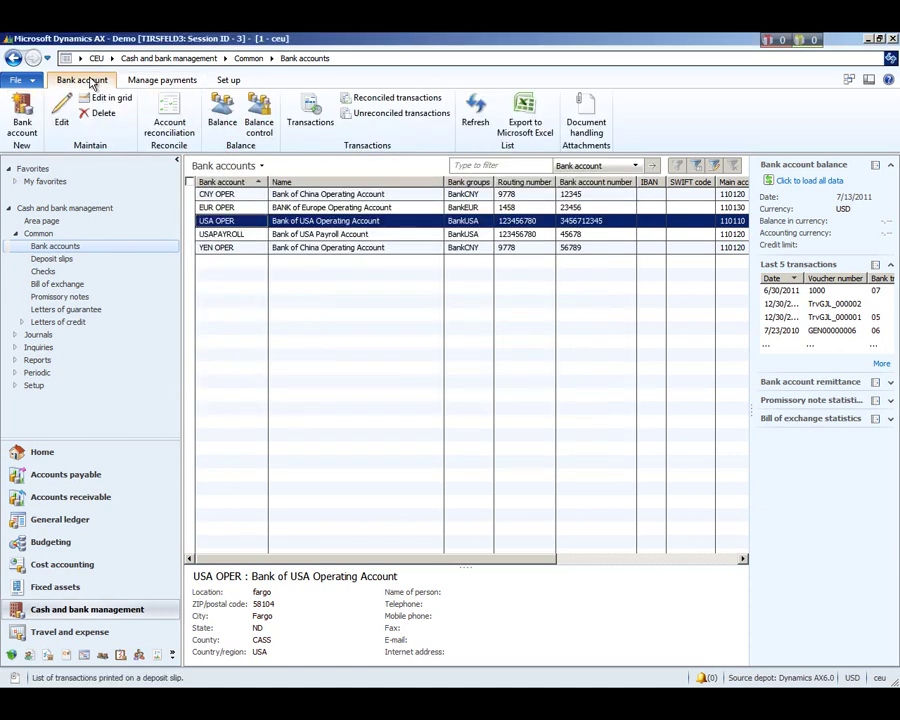
pyautogui.click(170, 122)
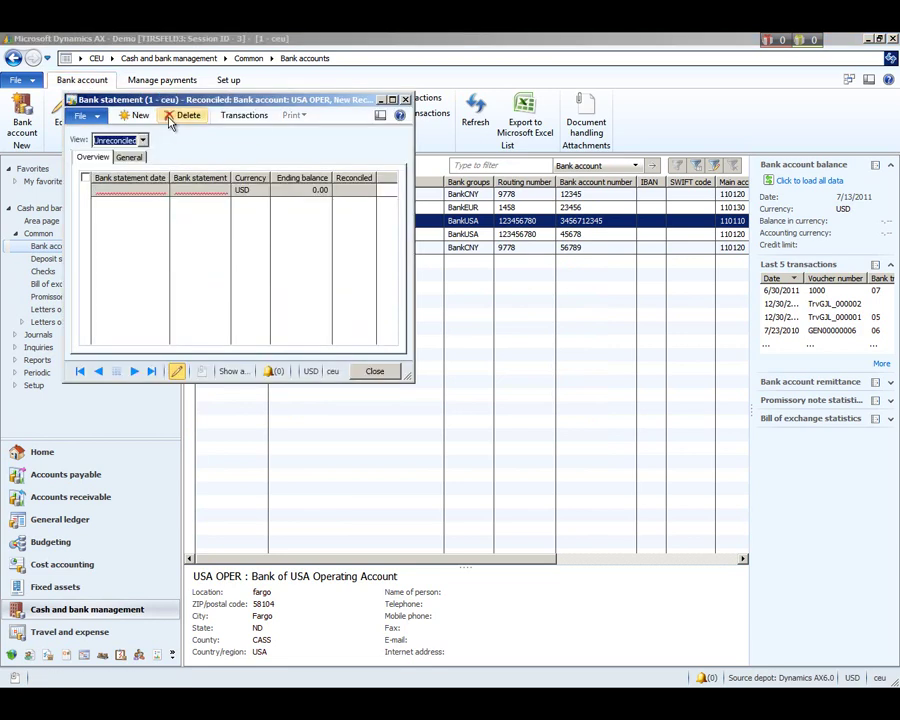
pyautogui.click(150, 190)
pyautogui.click(162, 189)
pyautogui.click(168, 251)
pyautogui.click(192, 190)
pyautogui.write('August Stat')
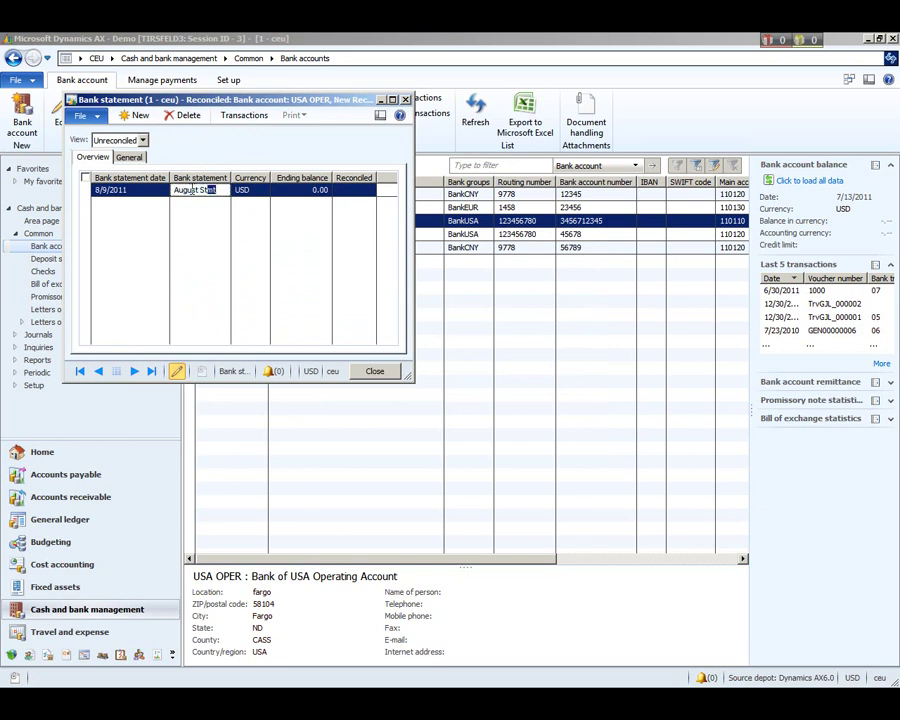
pyautogui.press('Tab')
pyautogui.press('Tab')
pyautogui.write('1000000')
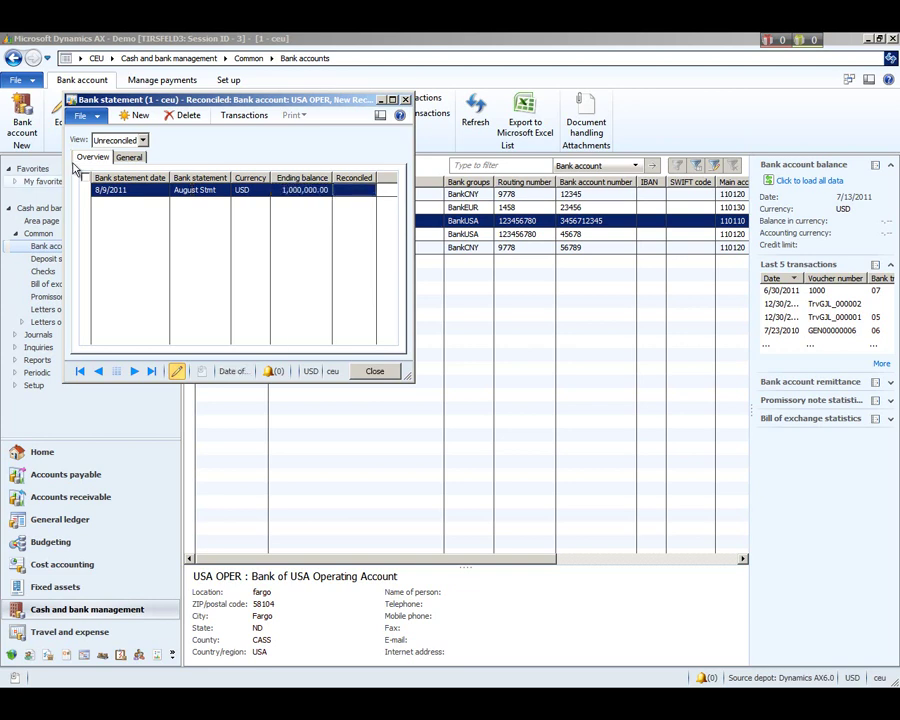
# Step: Open the August Stmt transactions, mark both 12/30/2010 transactions as cleared, and unmark the -6.90 one
pyautogui.click(247, 115)
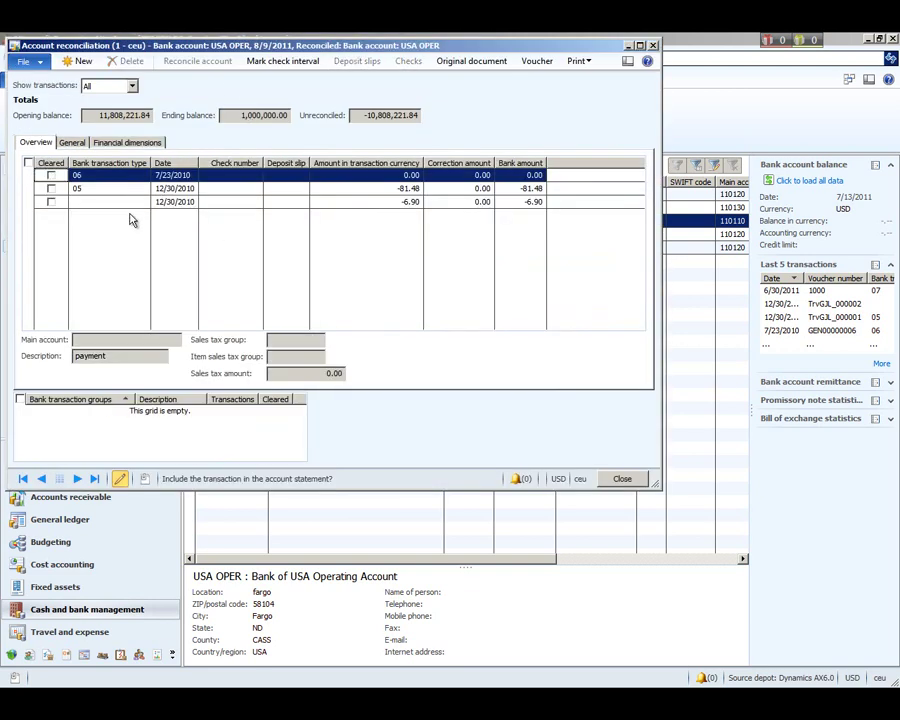
pyautogui.click(51, 188)
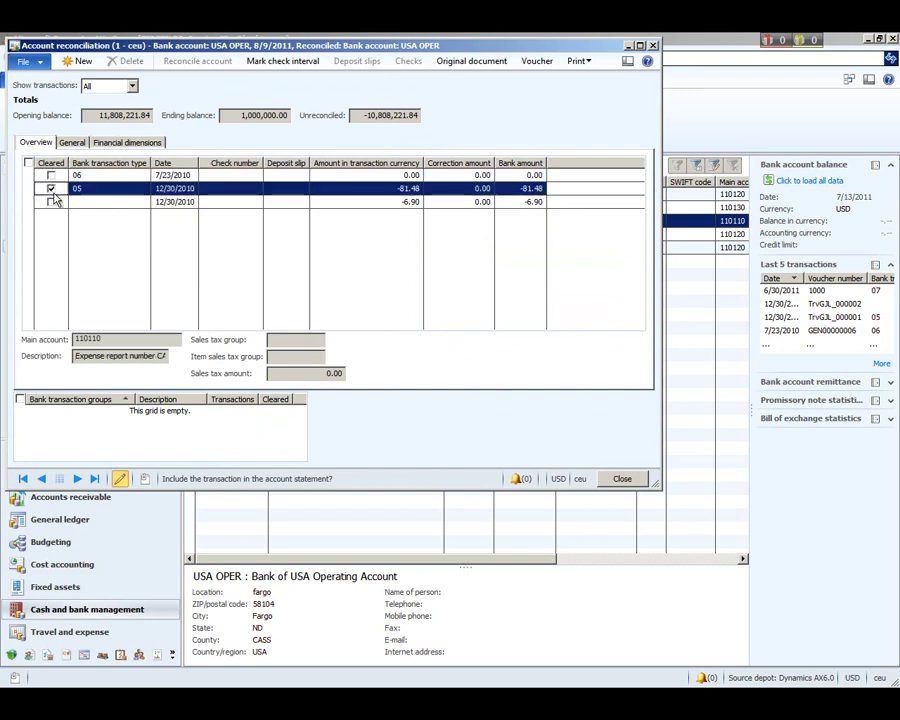
pyautogui.click(52, 203)
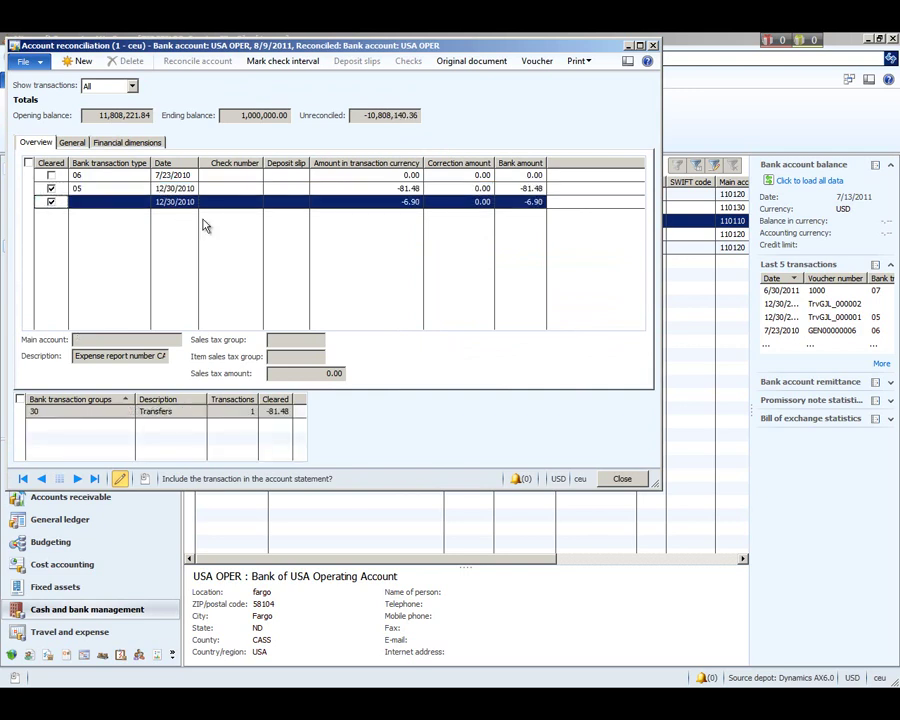
pyautogui.click(51, 201)
# Step: Close the account reconciliation and bank statement forms and return to the Cash and bank management area page
pyautogui.doubleClick(14, 46)
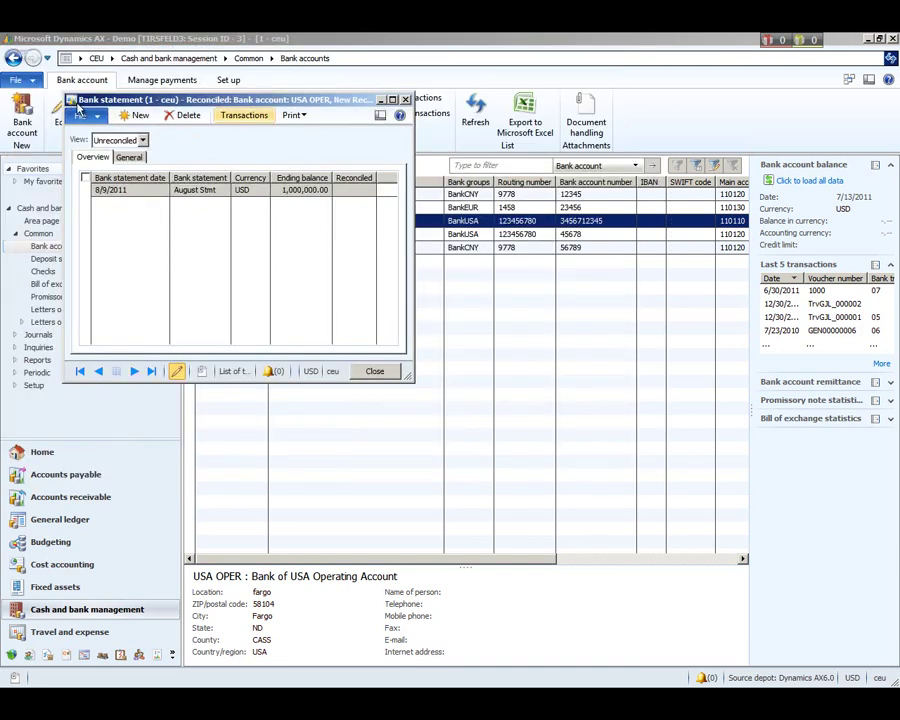
pyautogui.doubleClick(76, 105)
pyautogui.click(224, 60)
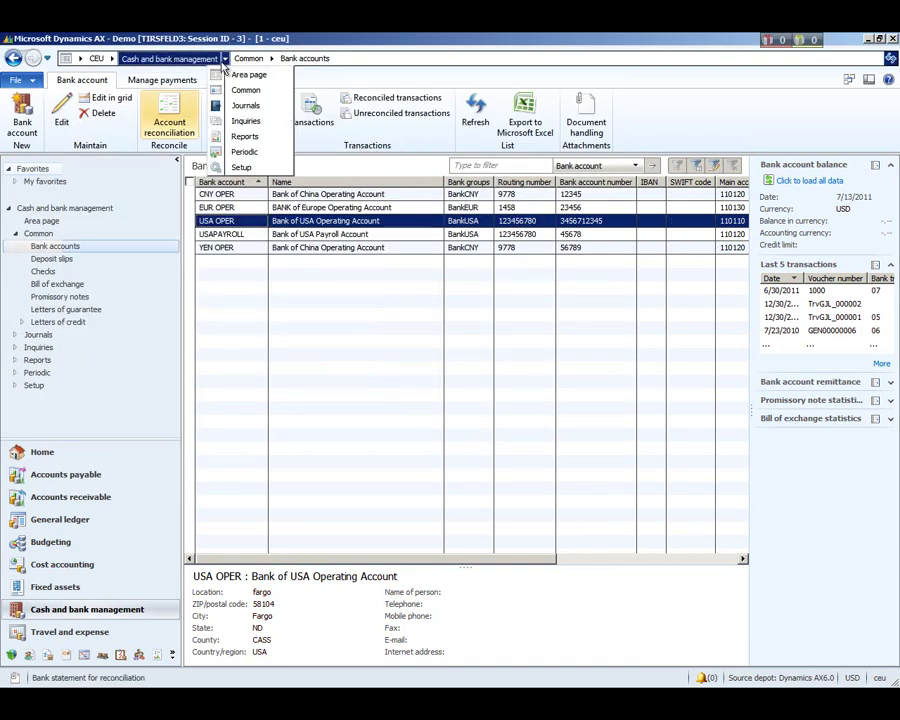
pyautogui.click(240, 75)
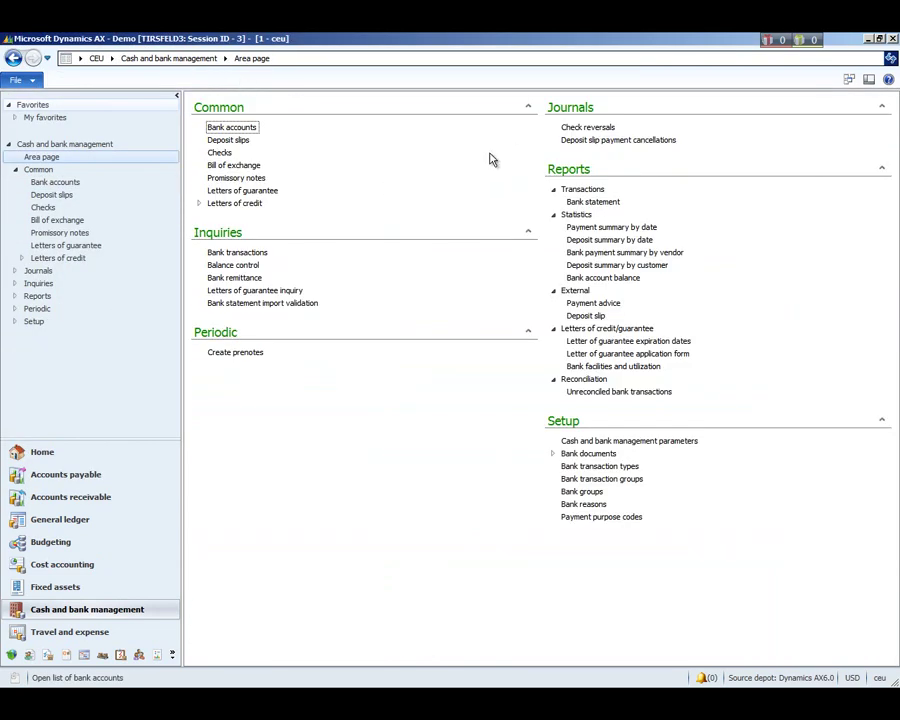